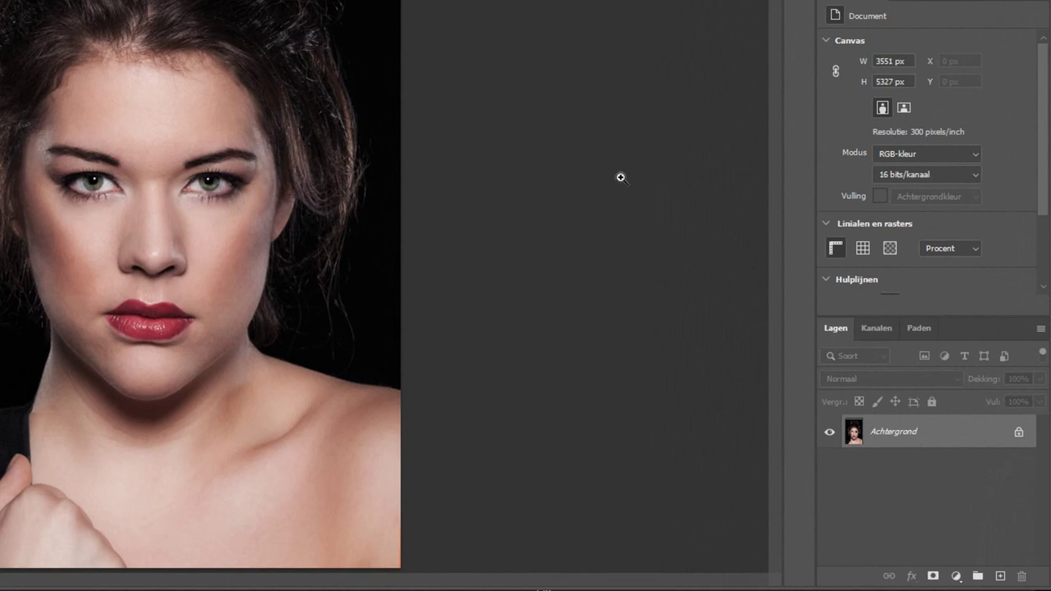
- Convert the Achtergrond background layer into an embedded smart object named Laag 0
right_click(930, 437)
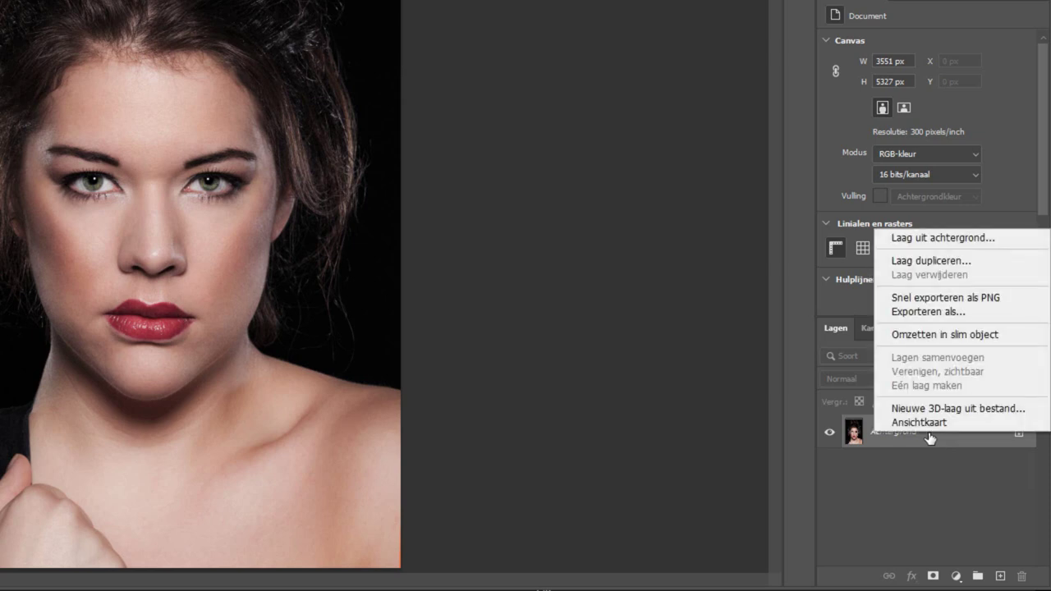
left_click(940, 336)
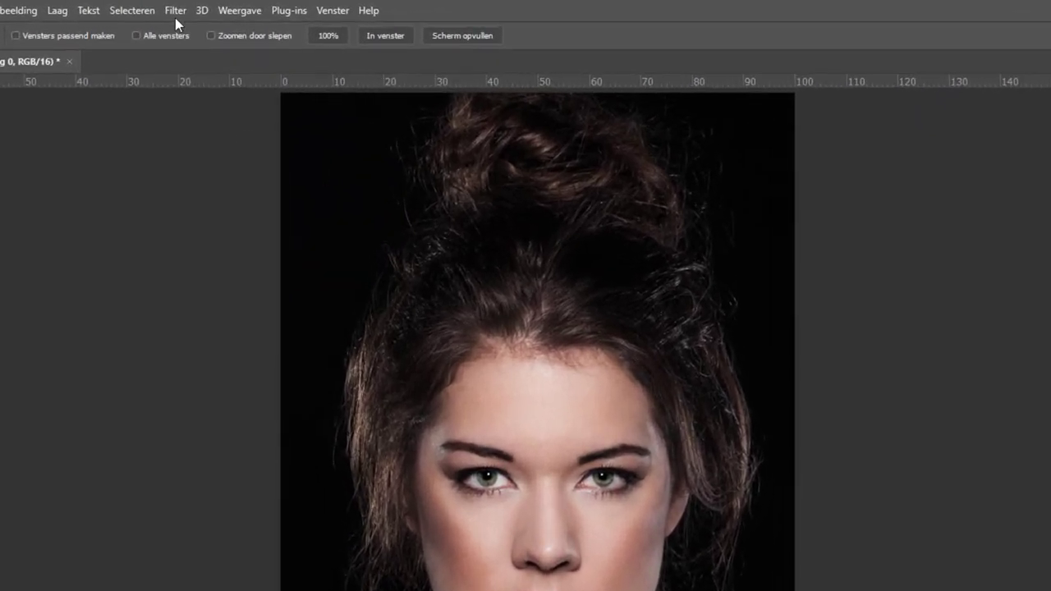
- Apply Slim verscherpen to Laag 0 at 500% amount and 1,9 px radius, previewed on the eye
left_click(175, 12)
mouse_move(202, 298)
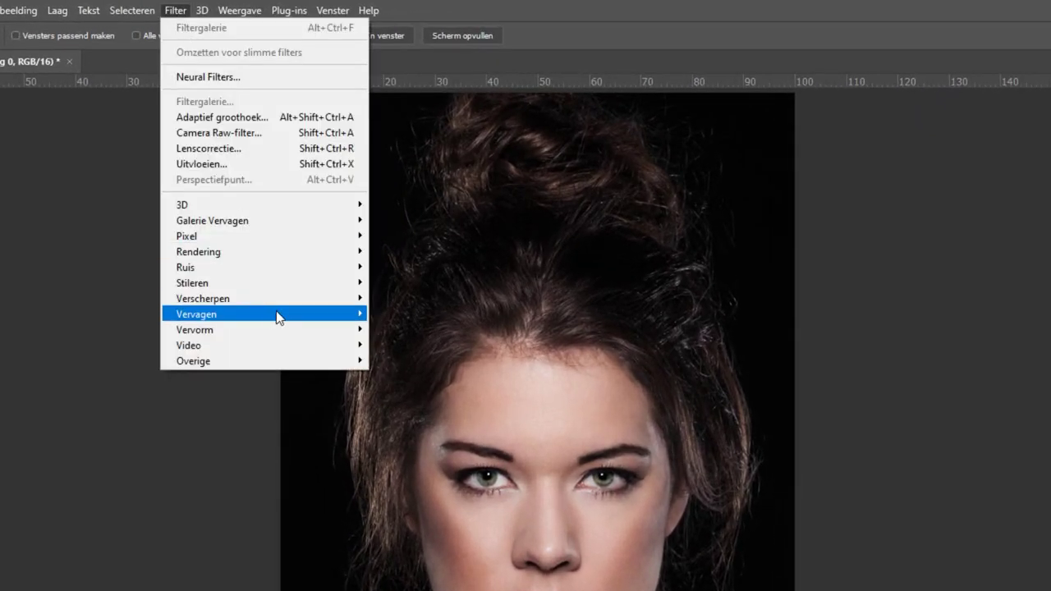
left_click(440, 359)
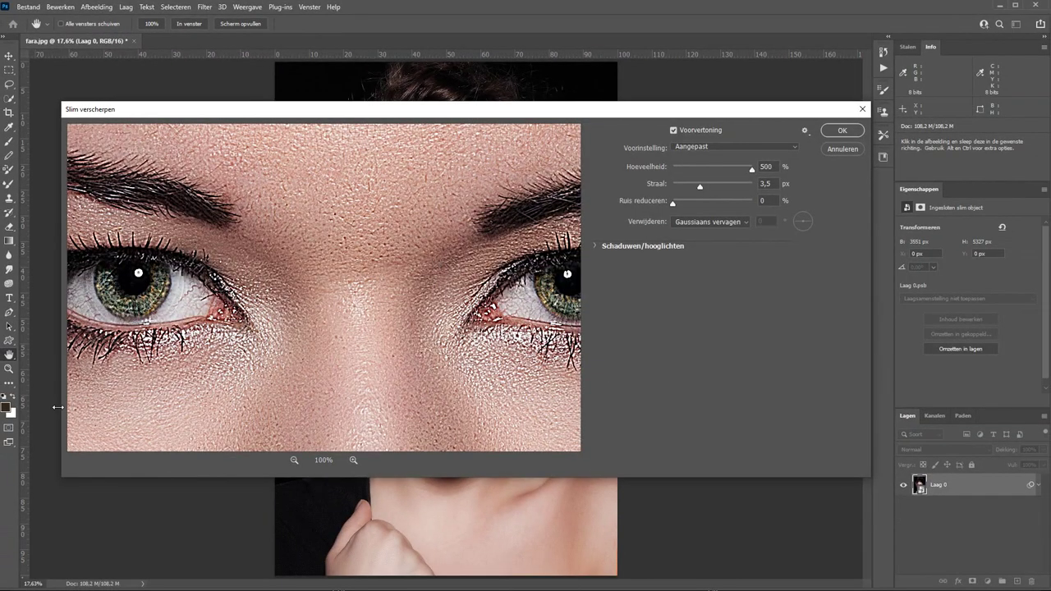
left_click_drag(80, 391, 271, 391)
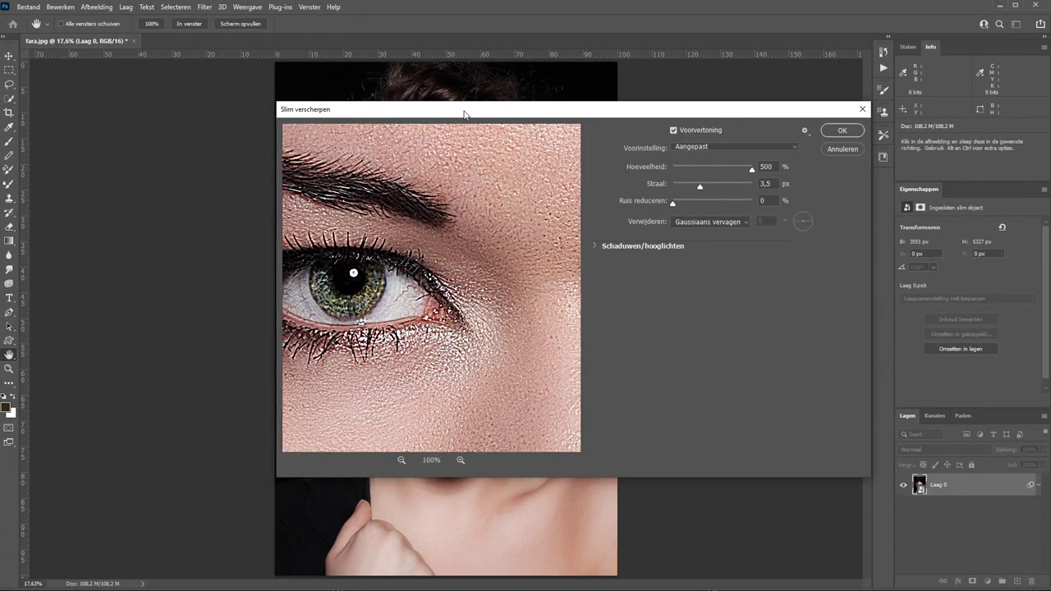
scroll(420, 312, "up", 4)
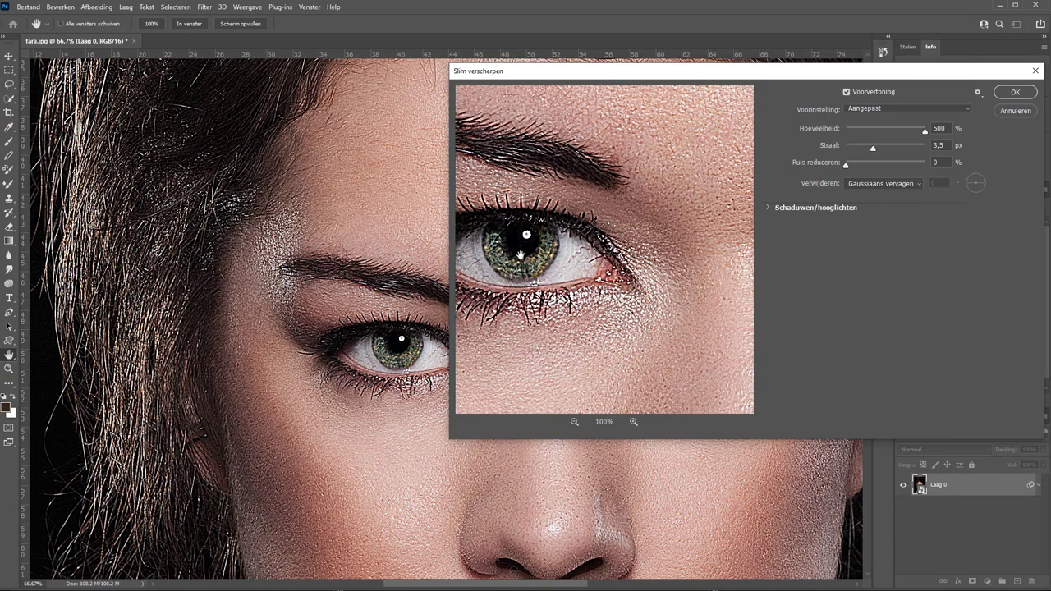
left_click_drag(520, 256, 635, 273)
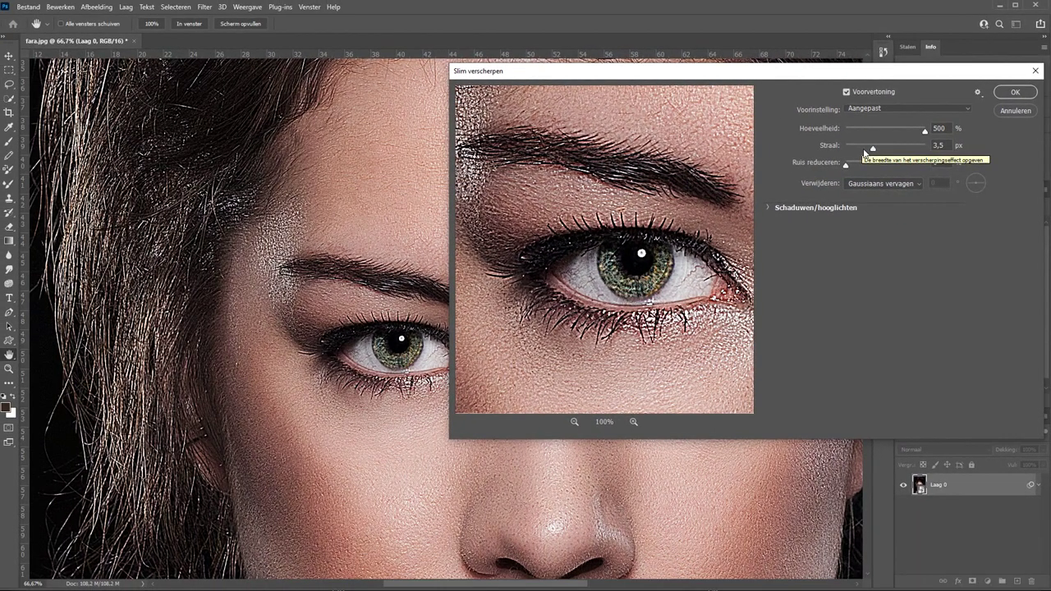
left_click_drag(864, 151, 845, 150)
mouse_move(924, 129)
left_mouse_down()
mouse_move(867, 135)
mouse_move(863, 152)
left_mouse_up()
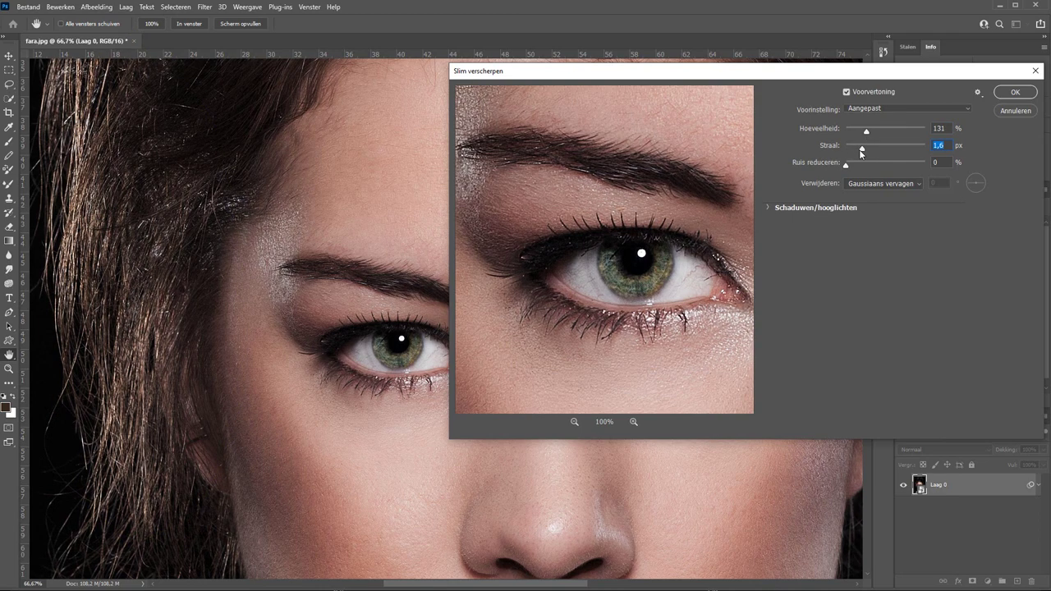
left_click_drag(866, 134, 932, 132)
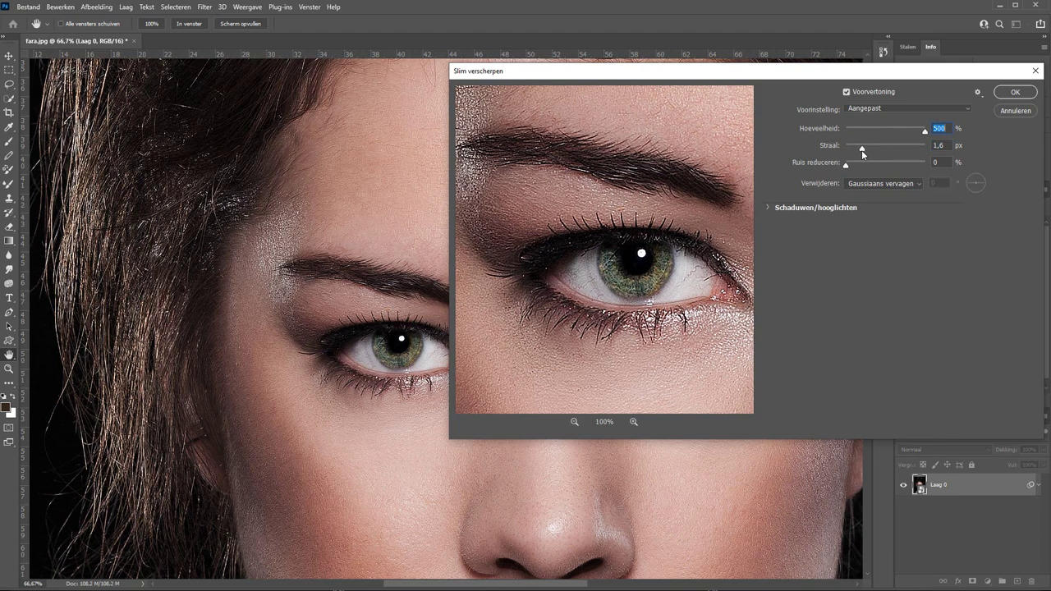
left_click_drag(862, 153, 866, 152)
left_click(1011, 92)
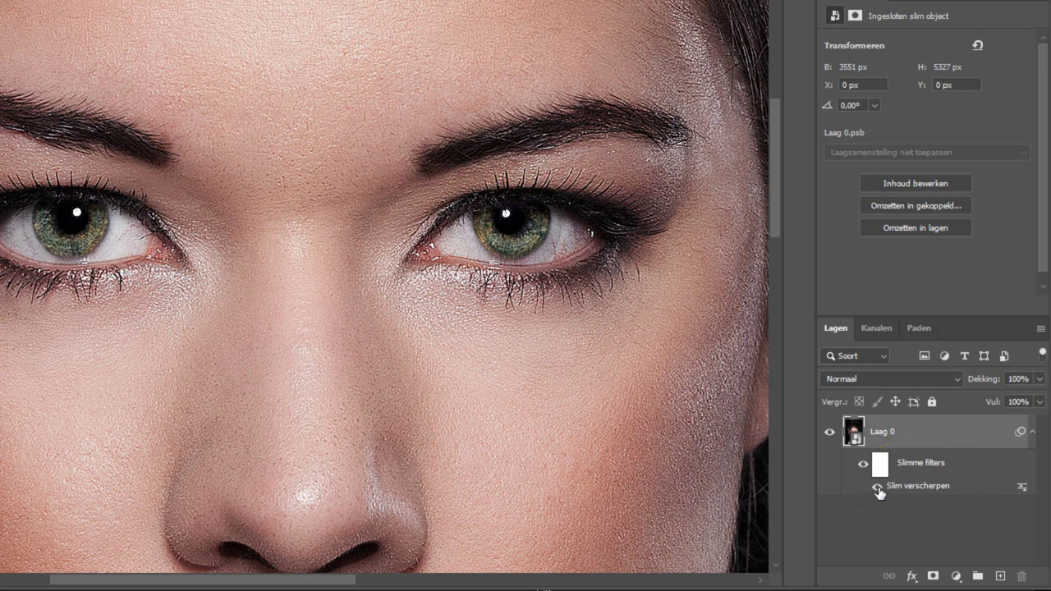
left_click(876, 488)
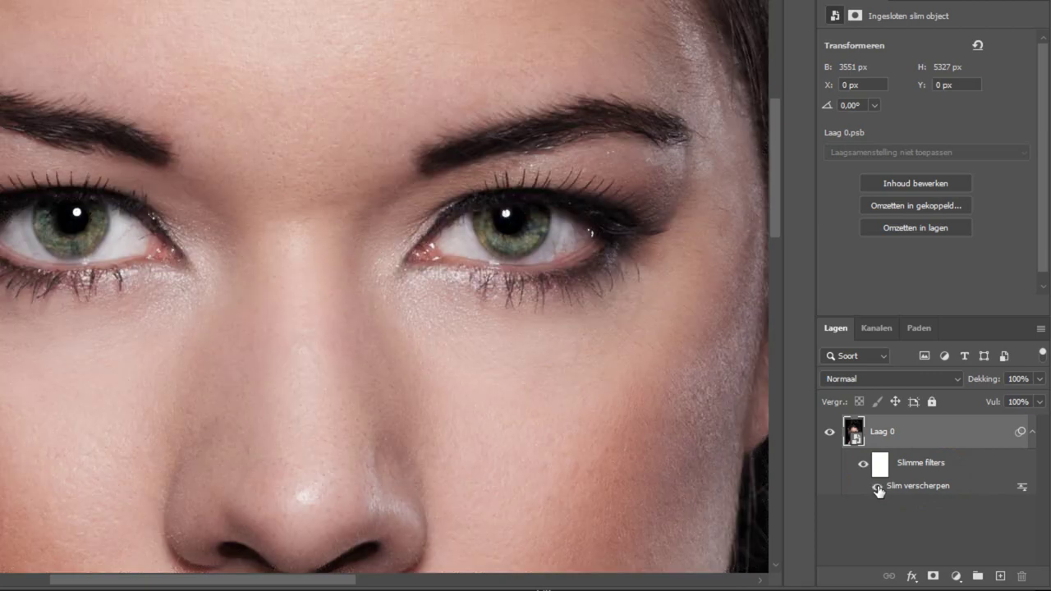
left_click(876, 488)
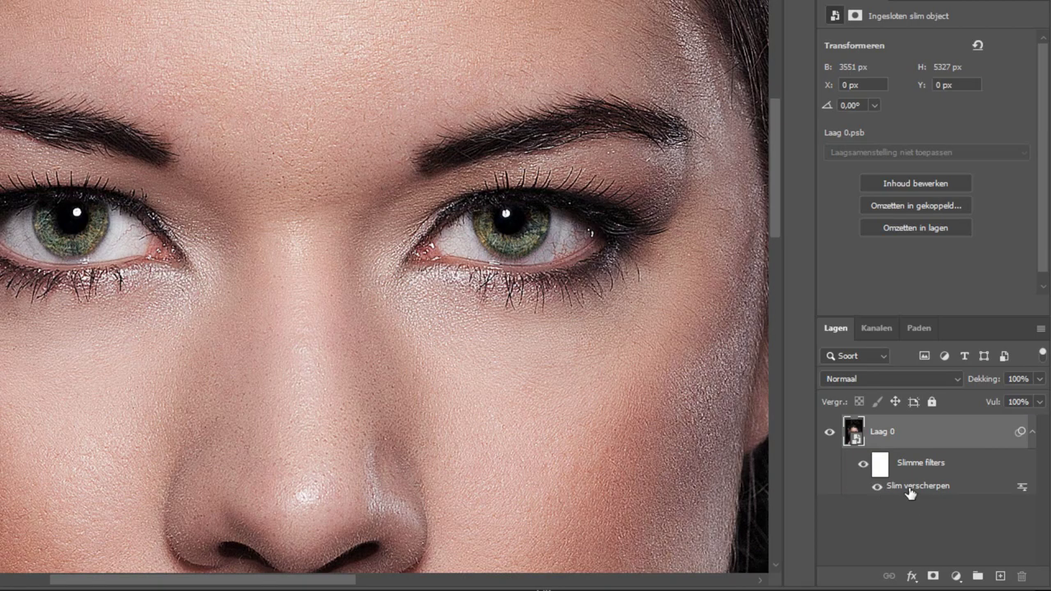
double_click(910, 486)
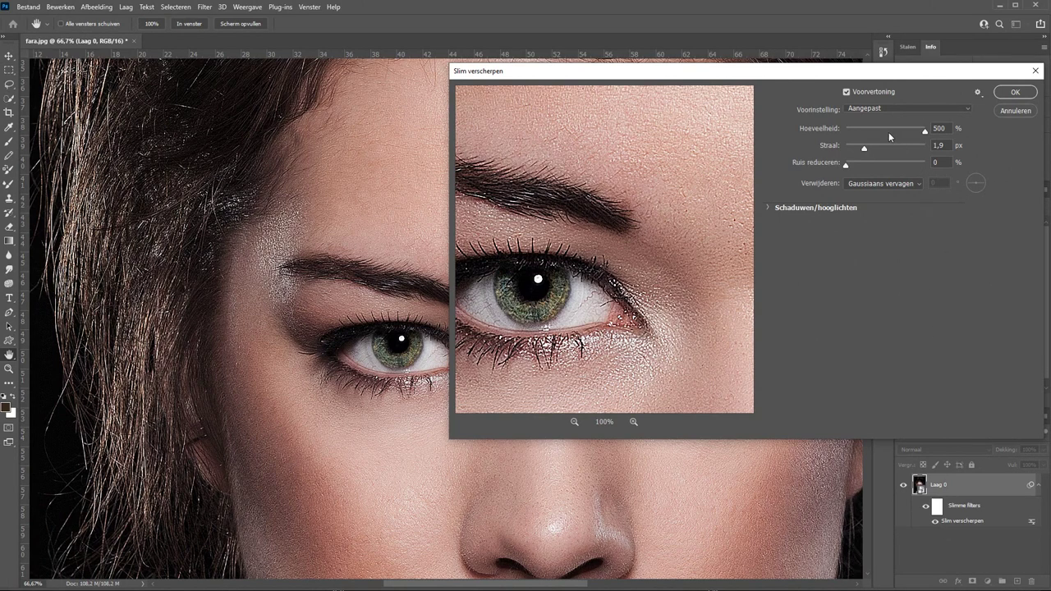
left_click(852, 132)
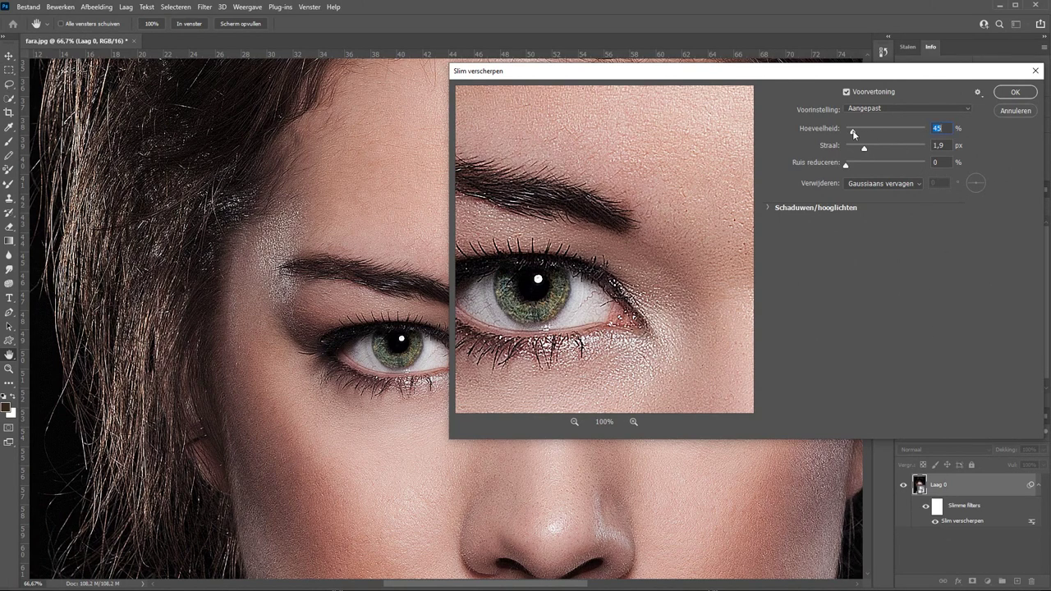
left_click(1012, 93)
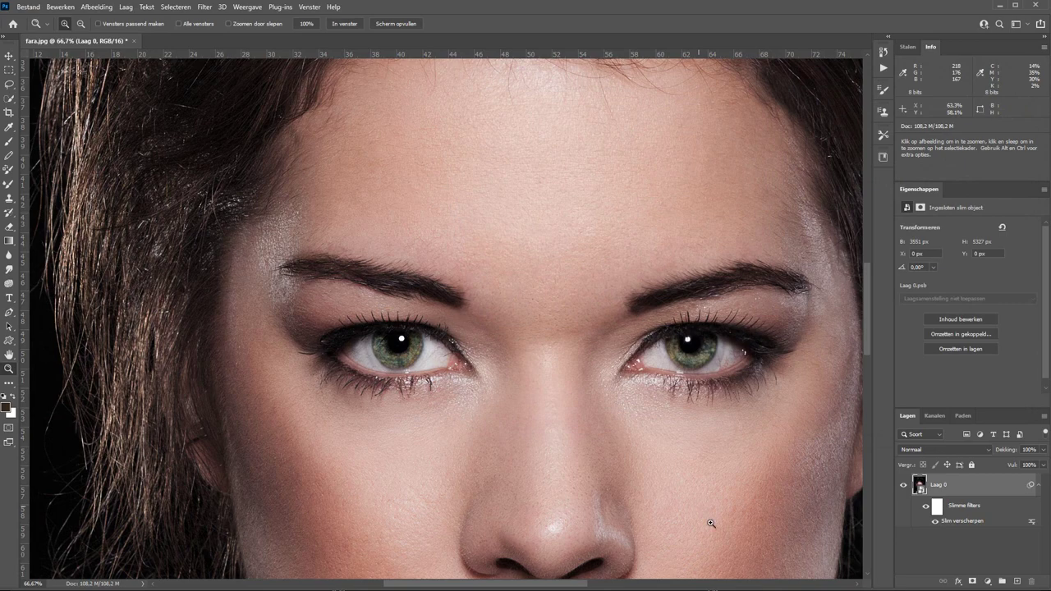
double_click(960, 520)
left_click(922, 130)
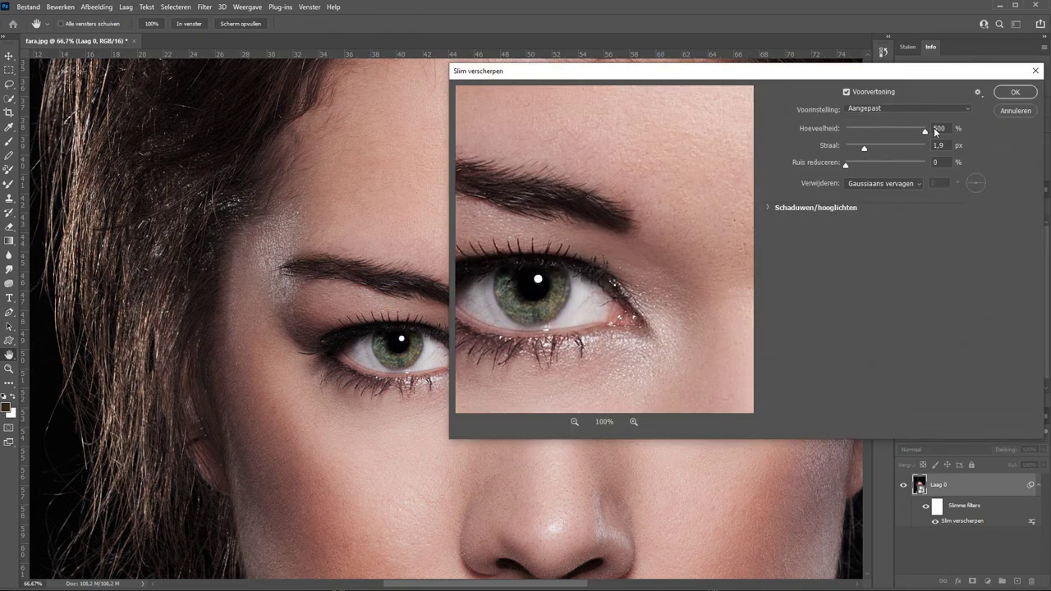
left_click(1012, 92)
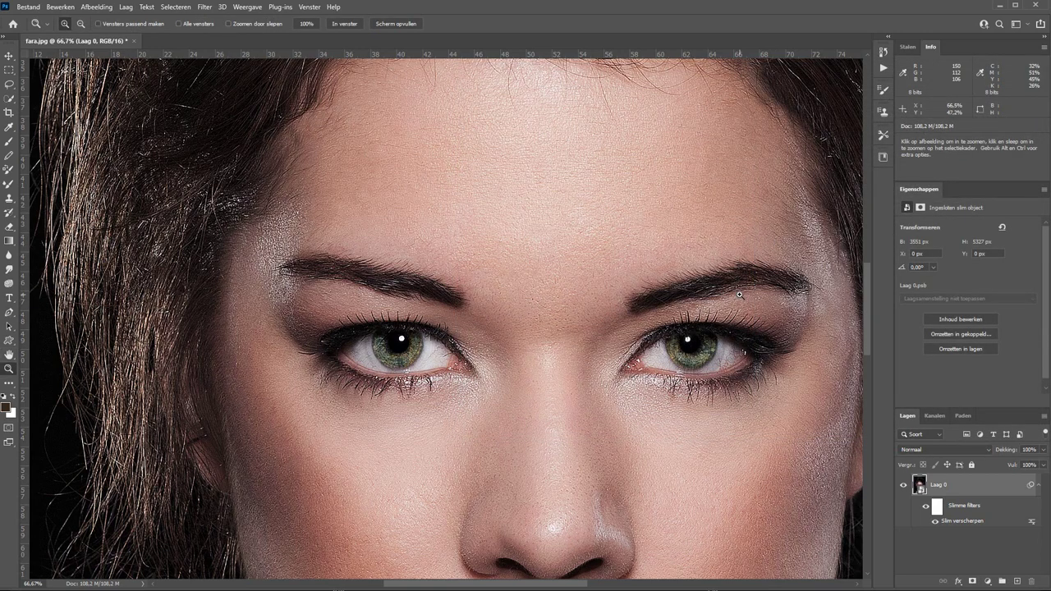
left_click(344, 24)
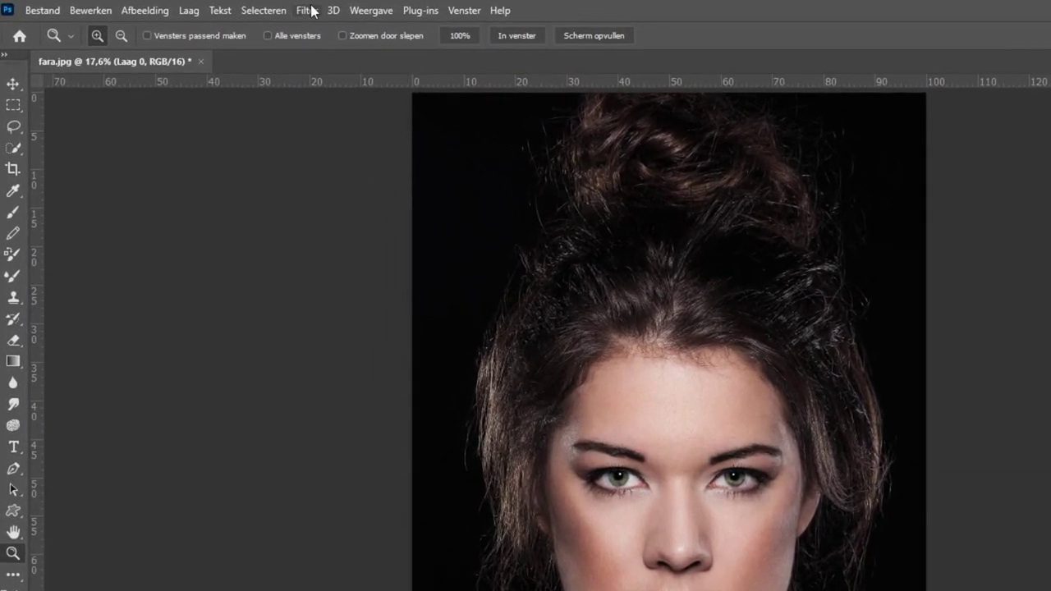
- Change the fara.jpg image mode from 16 to 8 bits per channel
left_click(305, 10)
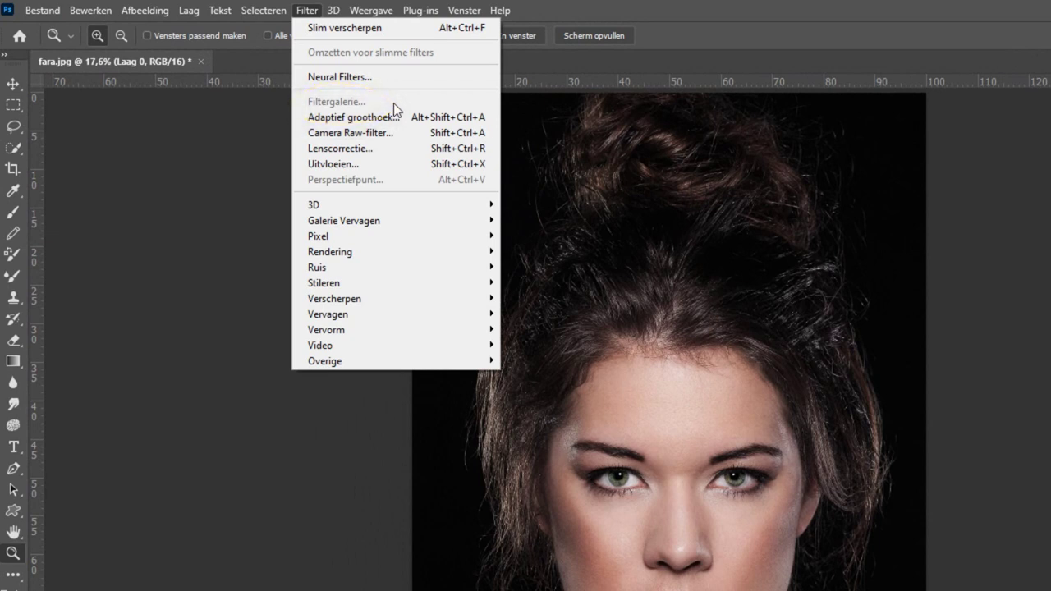
left_click(735, 37)
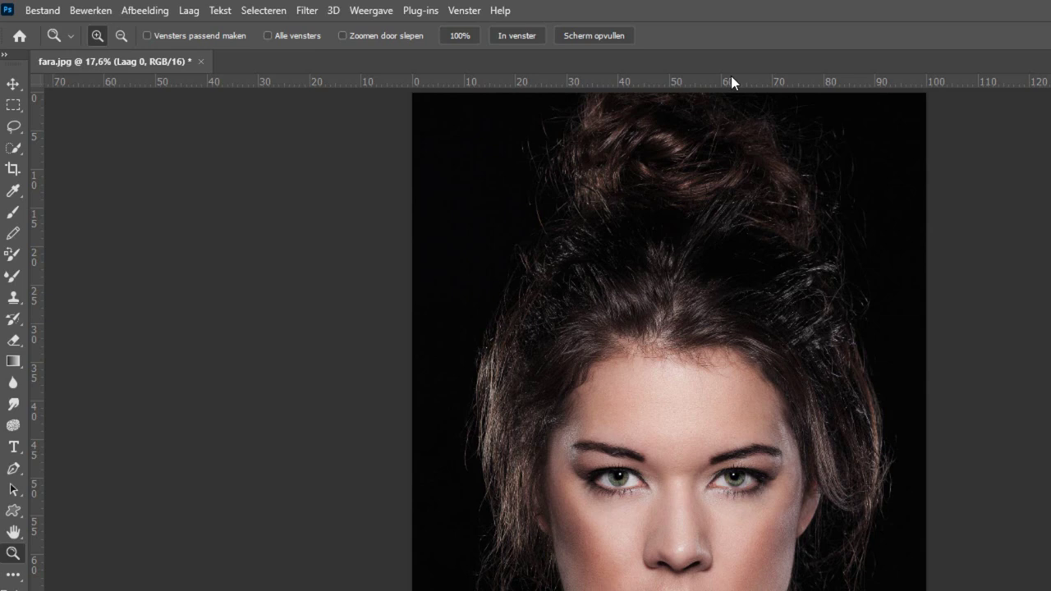
left_click(138, 11)
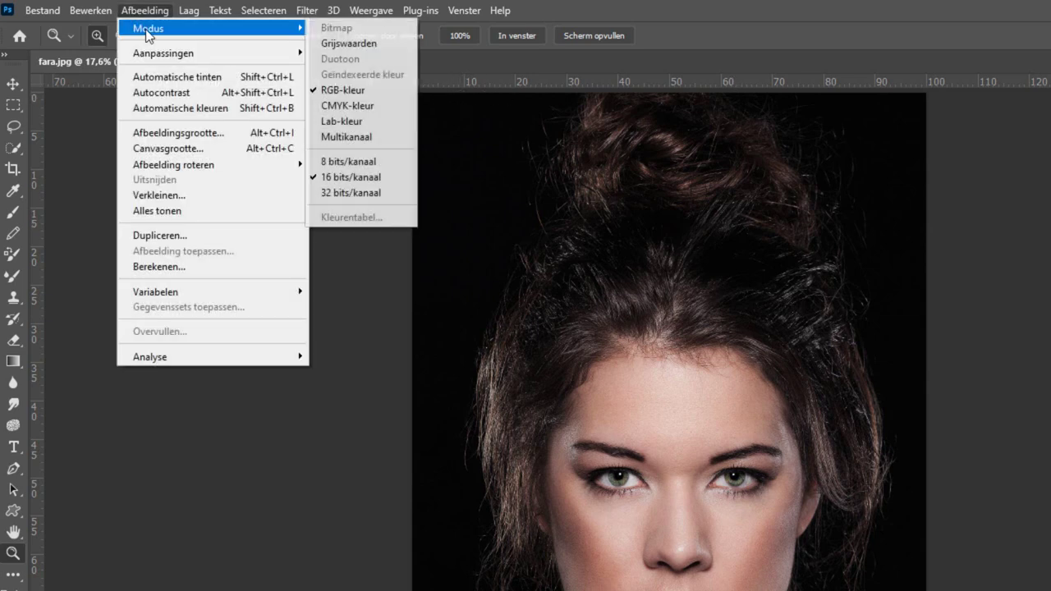
left_click(361, 160)
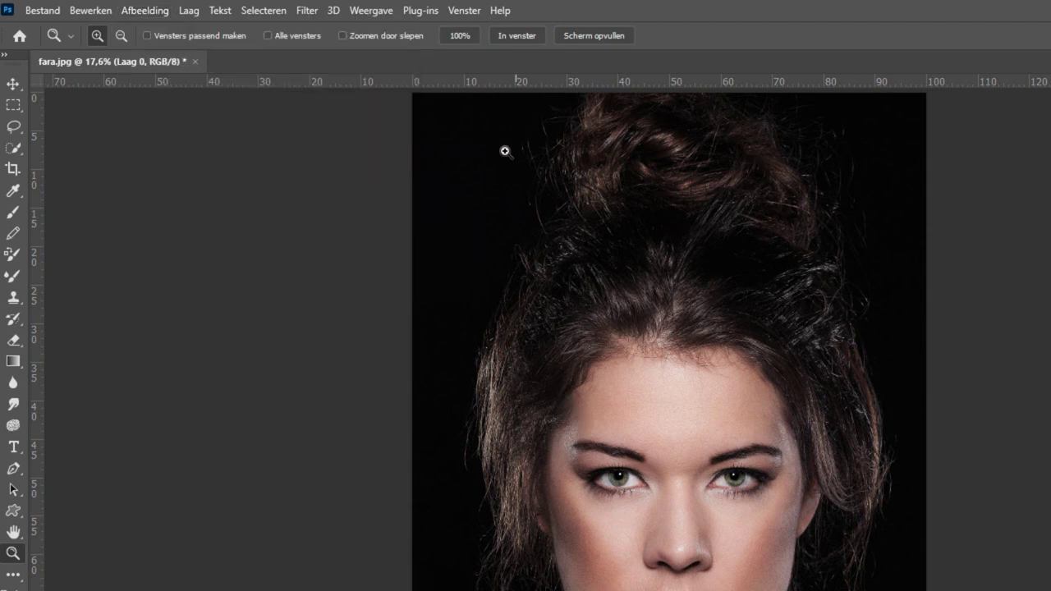
left_click(308, 12)
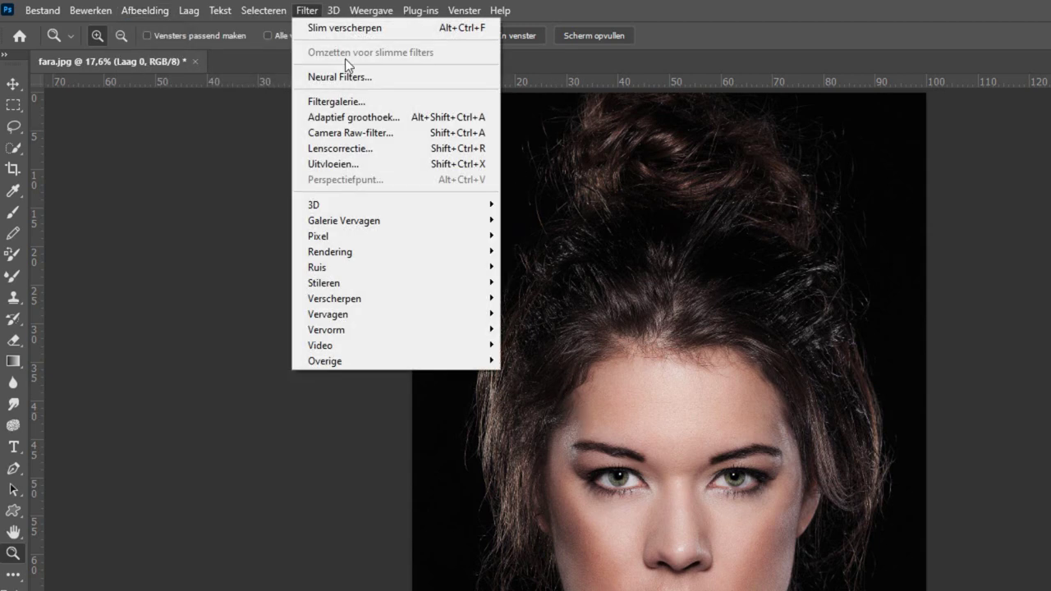
- Open the Filter Gallery, fit the portrait in the preview, and choose Schets > Gescheurde randen
left_click(375, 103)
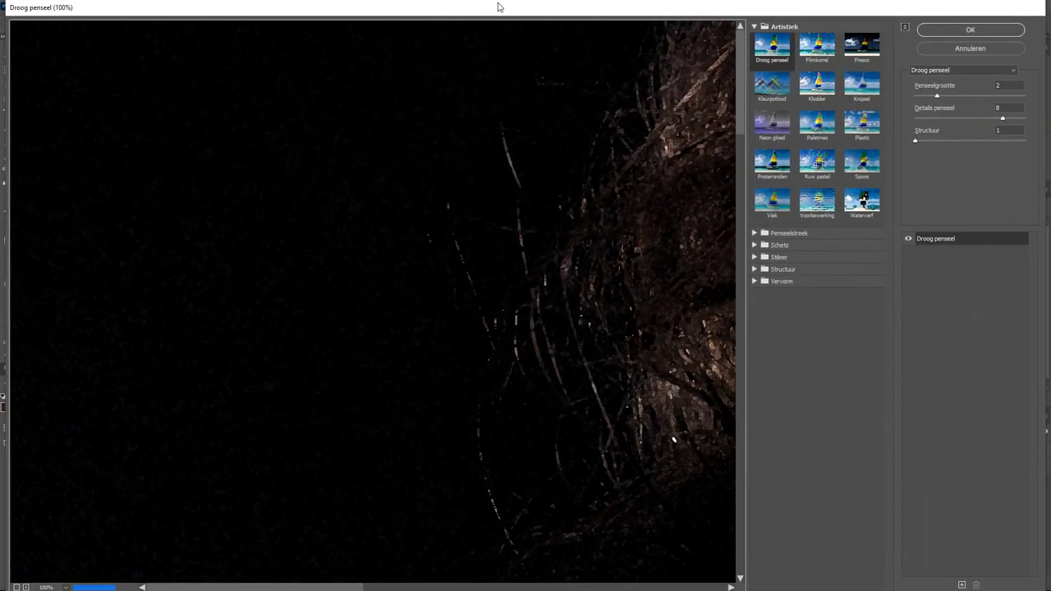
double_click(498, 10)
right_click(229, 329)
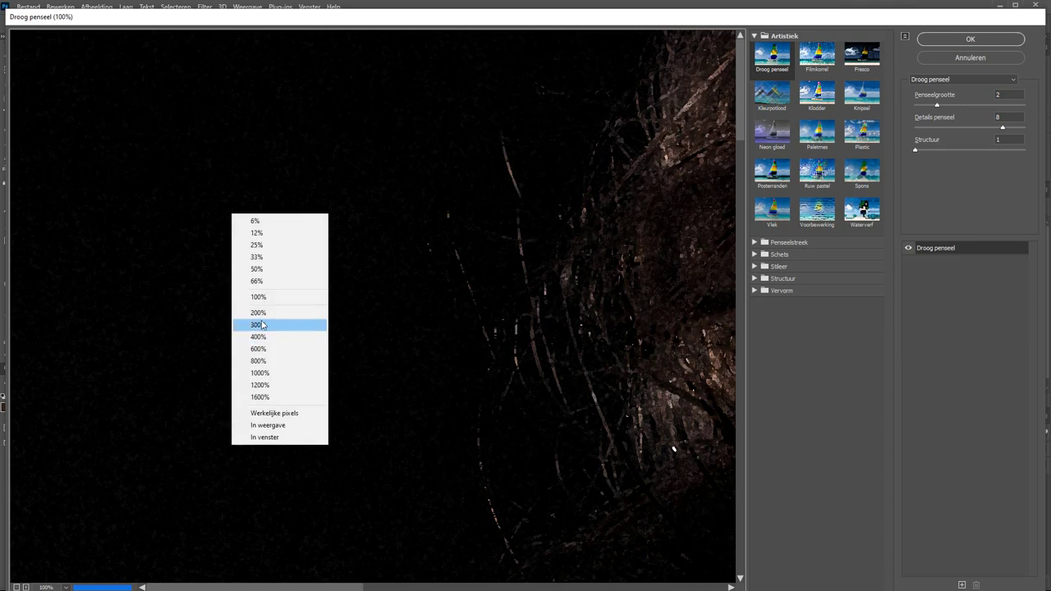
left_click(263, 300)
right_click(263, 301)
left_click(302, 399)
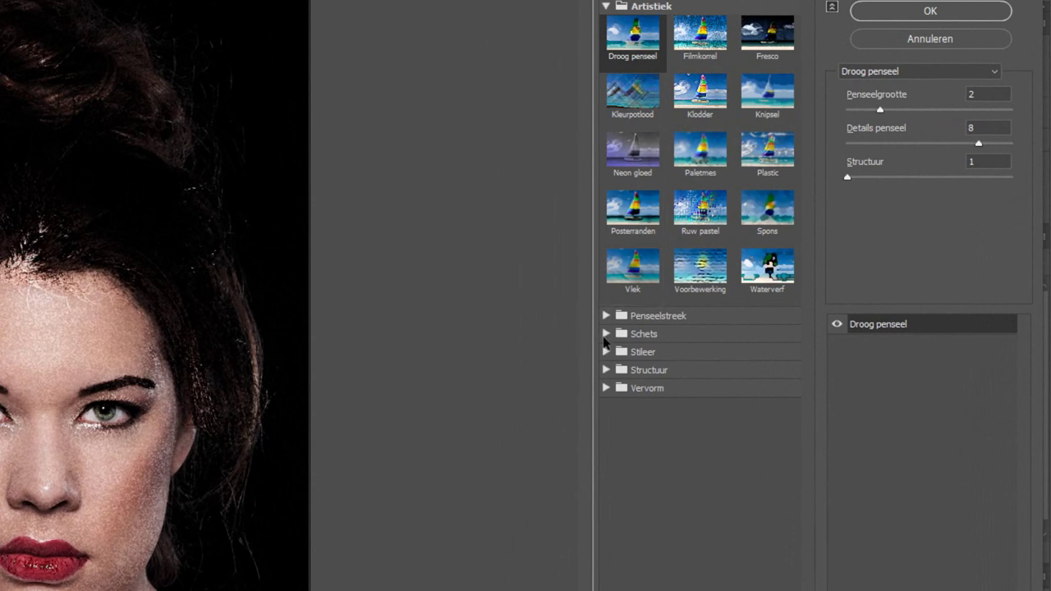
left_click(605, 334)
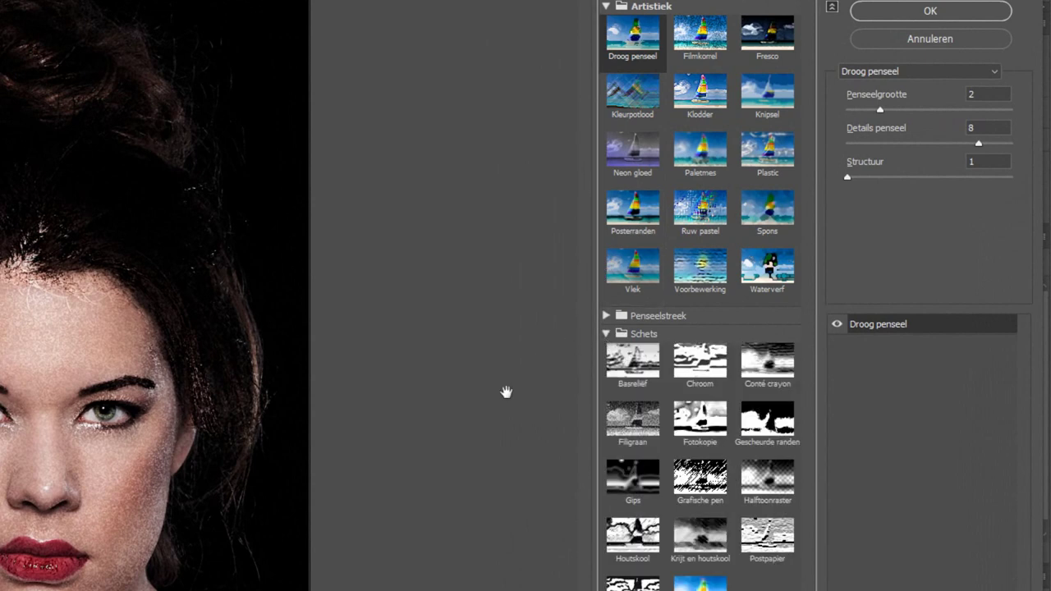
left_click(766, 420)
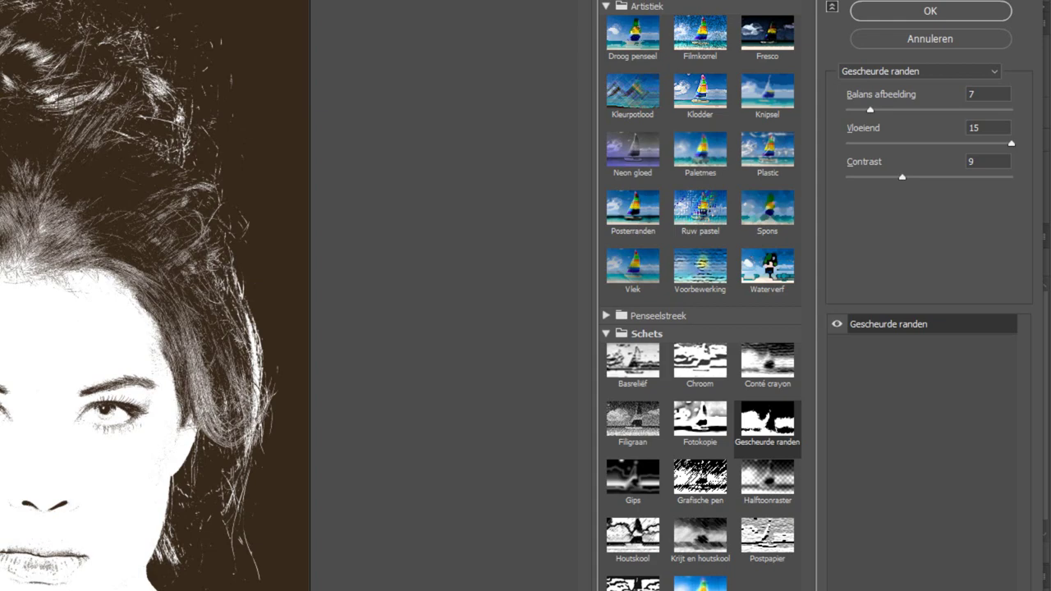
- Zoom the preview onto the forehead, test smoothness 2, keep 15, and raise contrast to 23
left_click(39, 347, "ctrl")
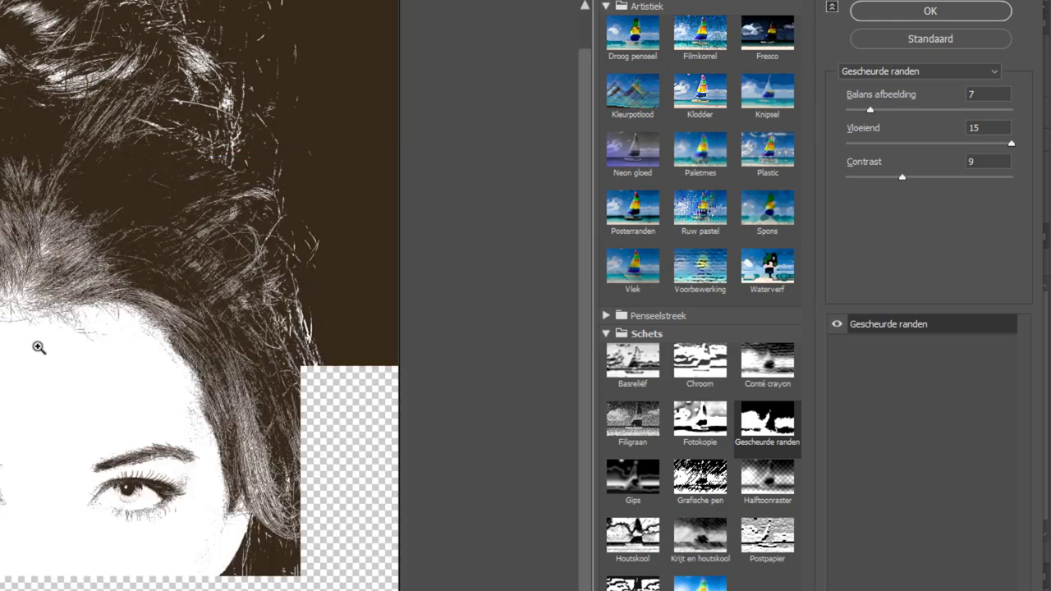
left_click(41, 303, "ctrl")
left_click(80, 469, "ctrl")
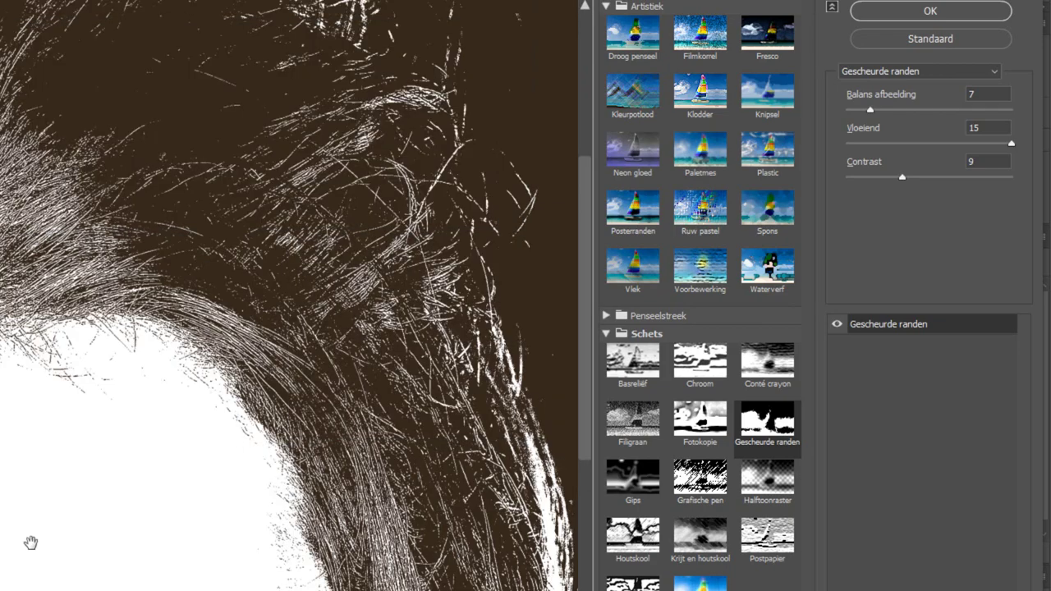
mouse_move(30, 543)
left_mouse_down()
mouse_move(97, 326)
mouse_move(93, 307)
left_mouse_up()
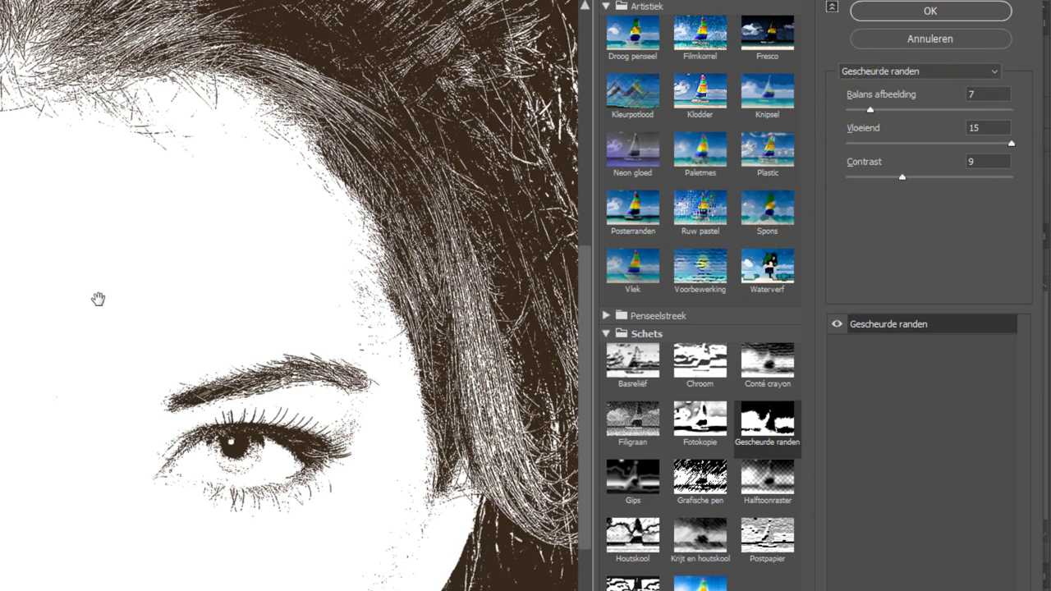
left_click(853, 143)
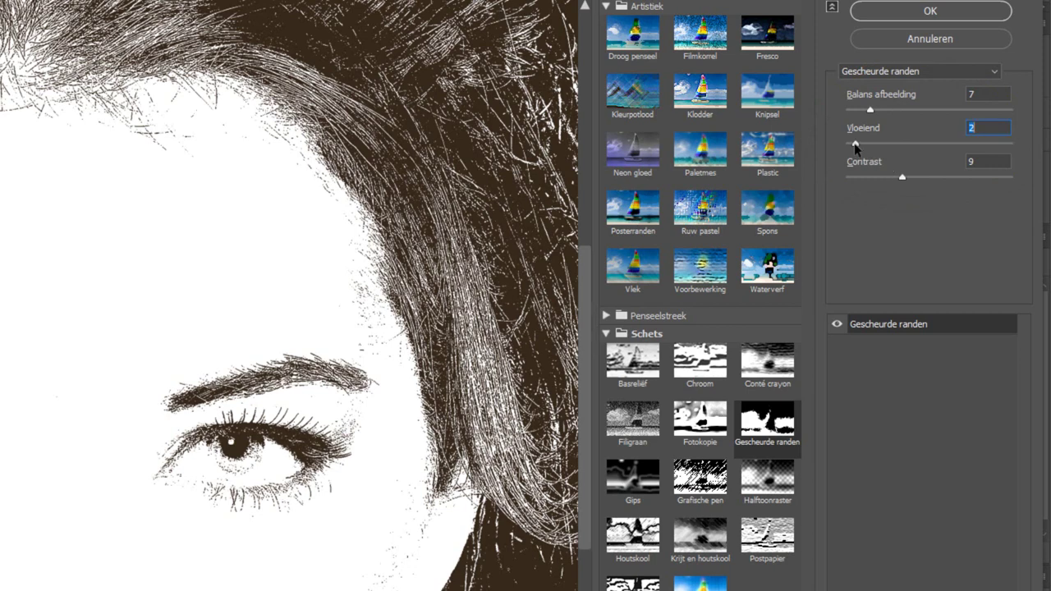
left_click(1010, 144)
mouse_move(901, 177)
left_mouse_down()
mouse_move(867, 177)
mouse_move(1010, 177)
left_mouse_up()
- Reset contrast to 9, try image balance 17–40, settle on 6, and apply Gescheurde randen
left_click_drag(291, 334, 330, 392)
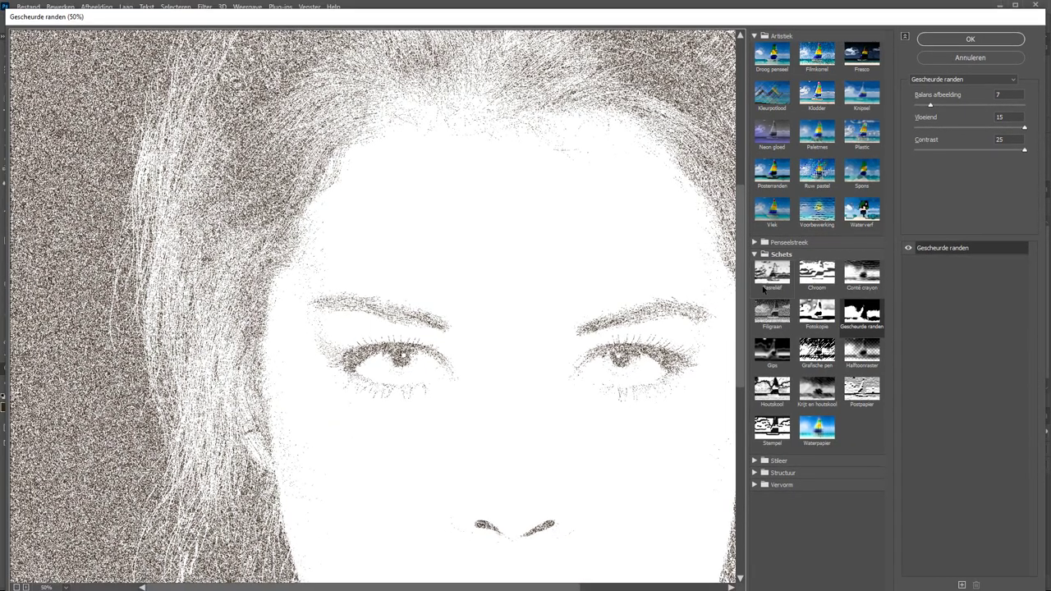
left_click(949, 150)
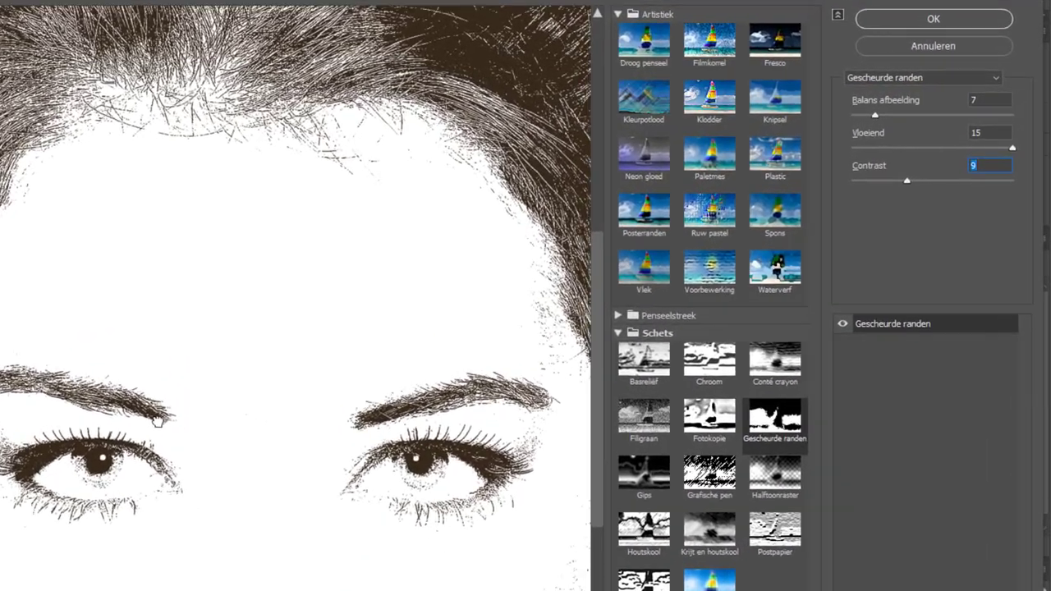
left_click_drag(478, 353, 382, 251)
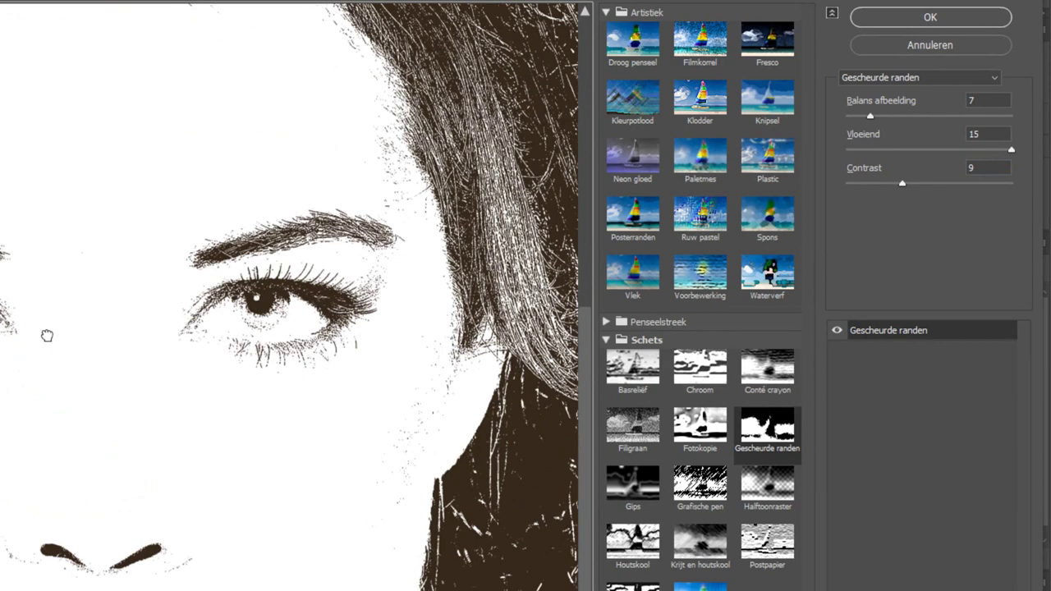
left_click(901, 117)
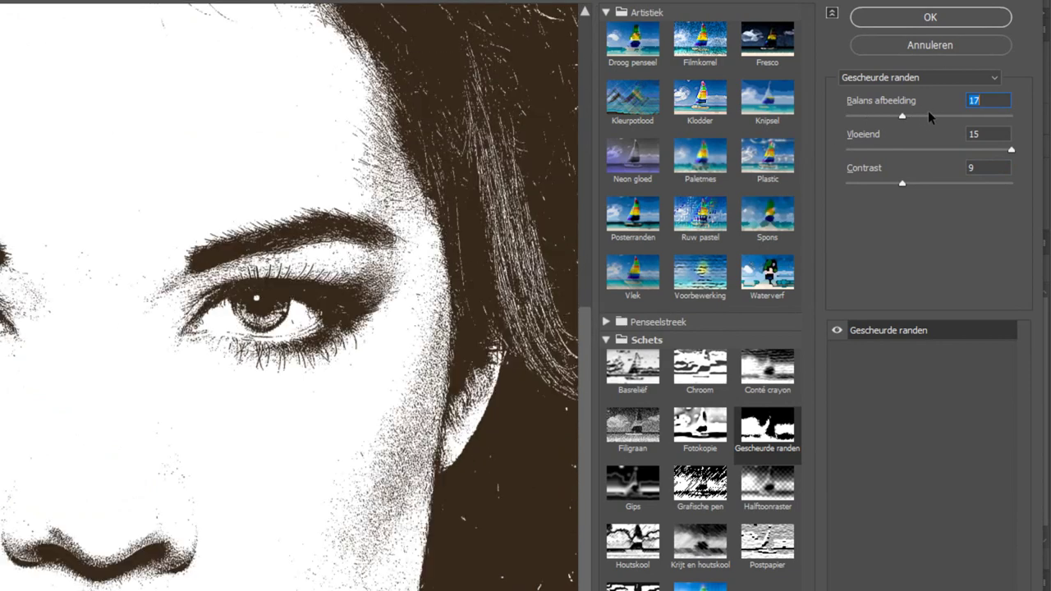
left_click(940, 116)
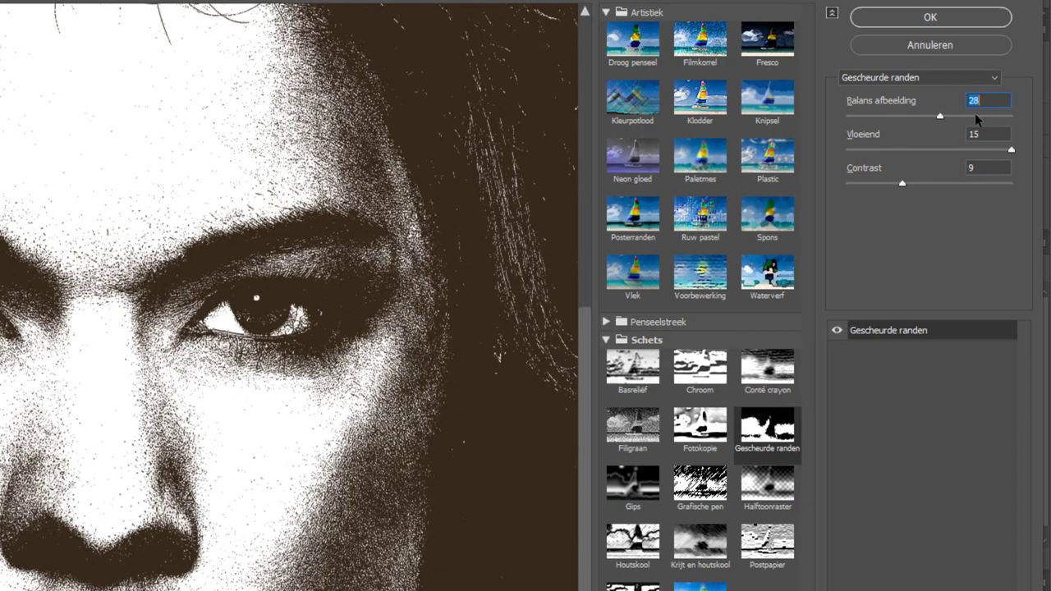
left_click(976, 116)
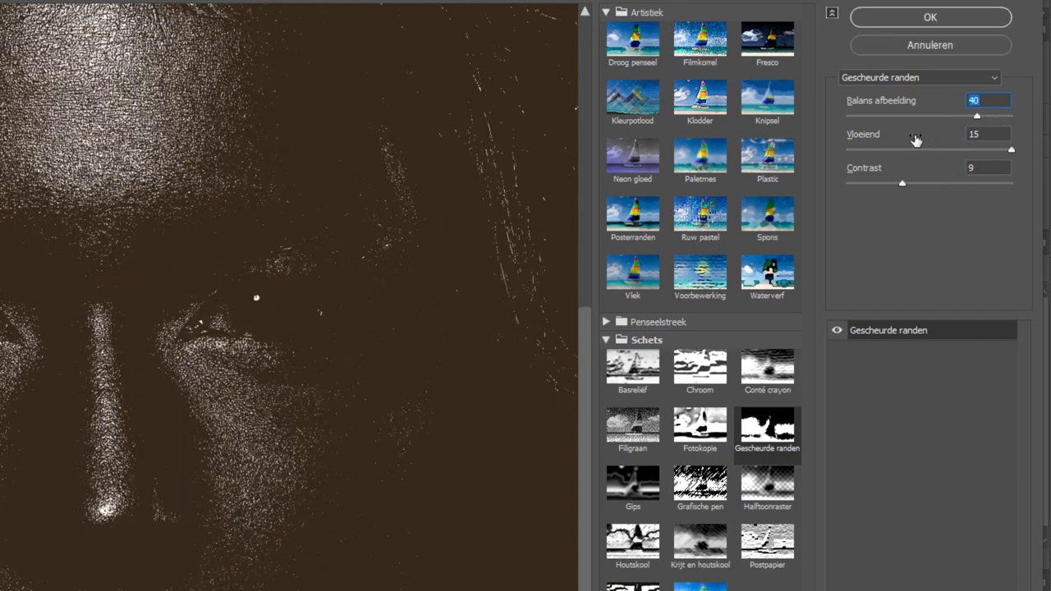
left_click(856, 116)
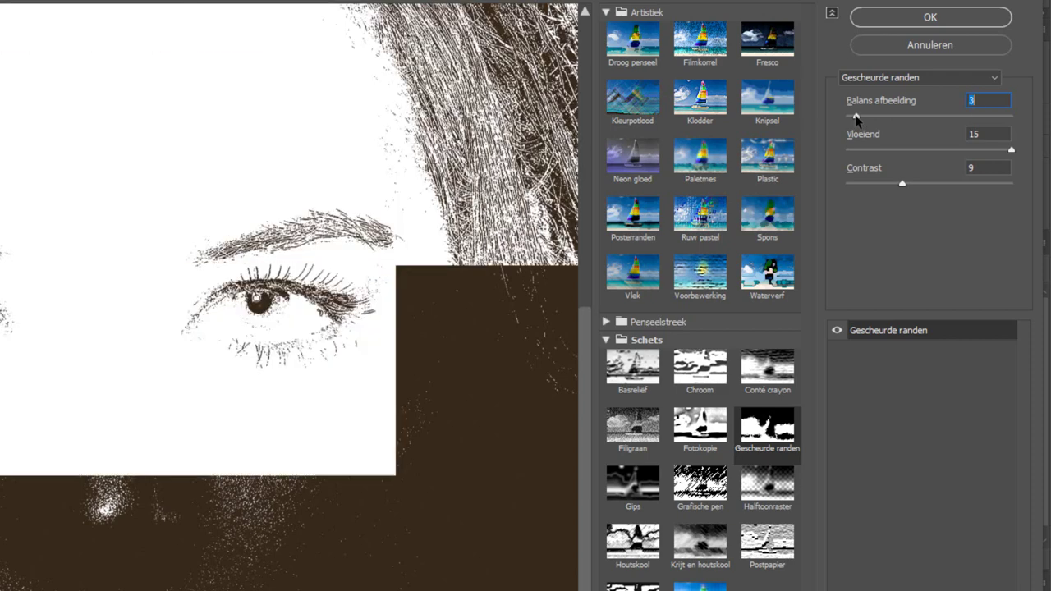
left_click_drag(857, 119, 868, 123)
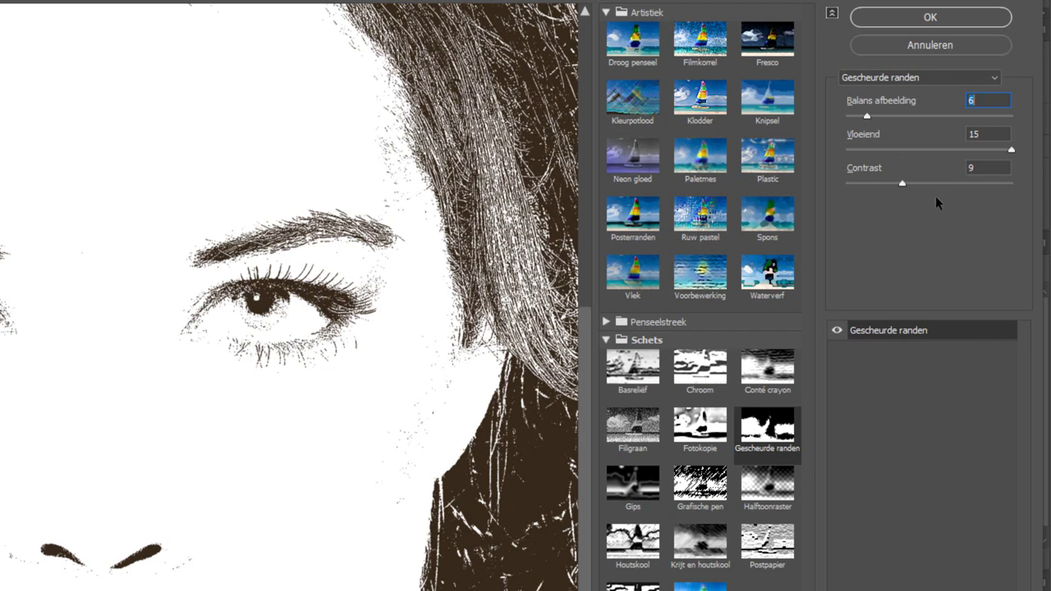
left_click(925, 22)
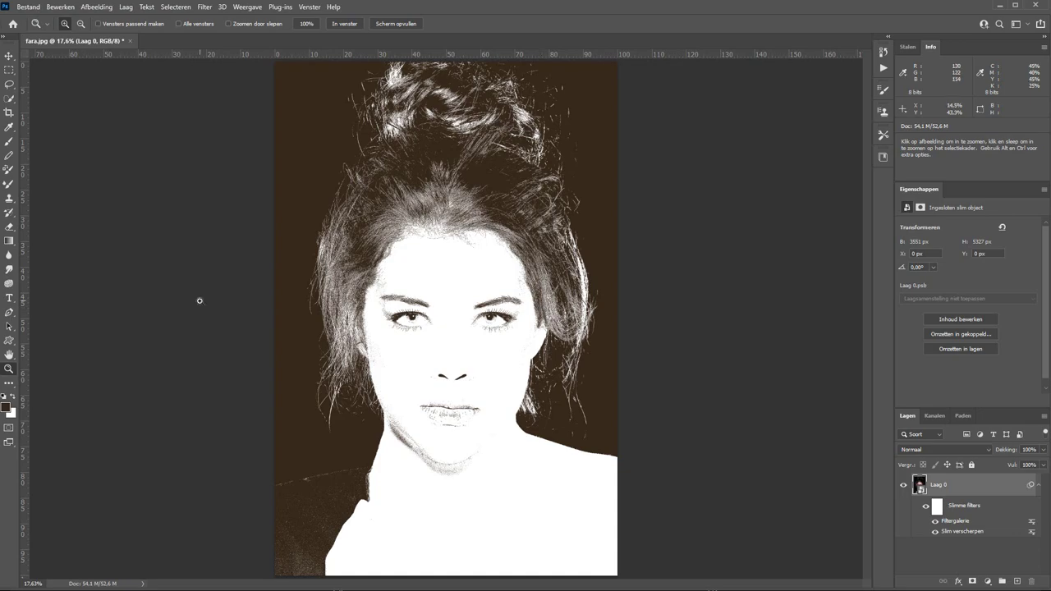
- Inspect the filtered eyes, nose and lips at 50% zoom, then fit the whole portrait
left_click(431, 247)
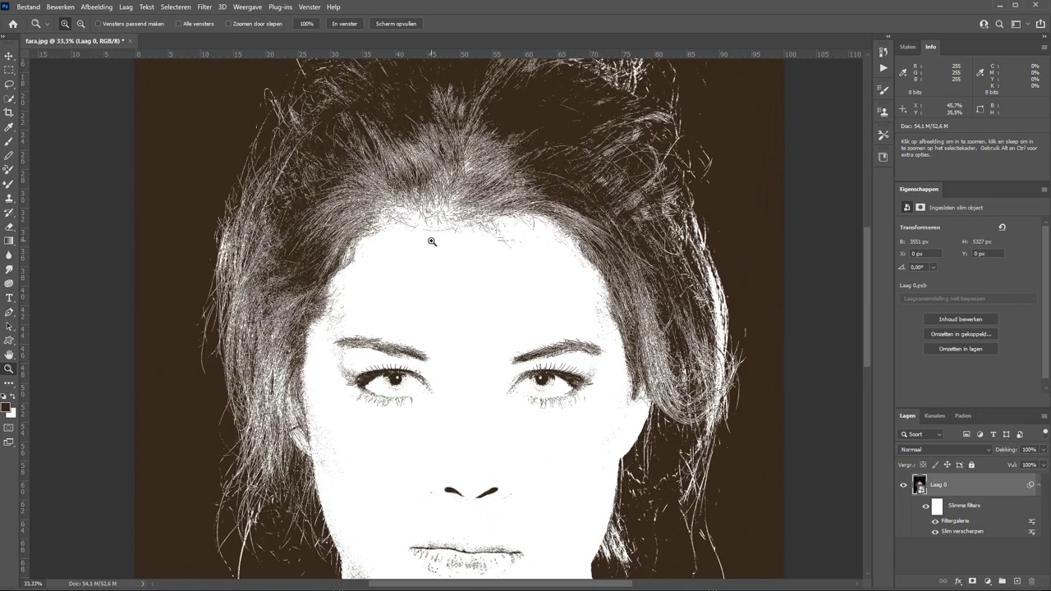
left_click(433, 250)
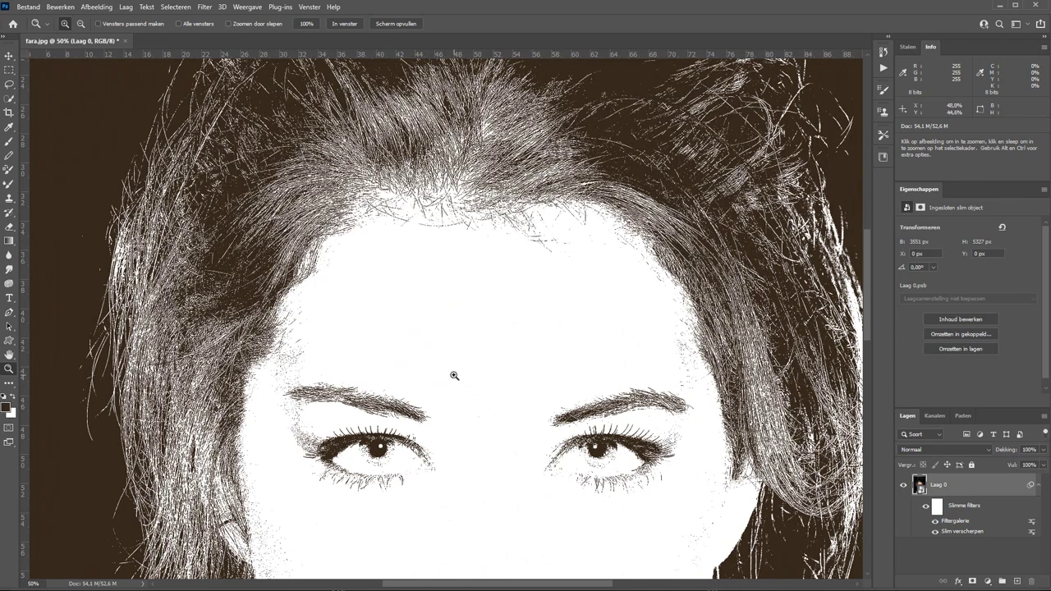
mouse_move(504, 485)
left_mouse_down()
mouse_move(425, 200)
mouse_move(496, 181)
left_mouse_up()
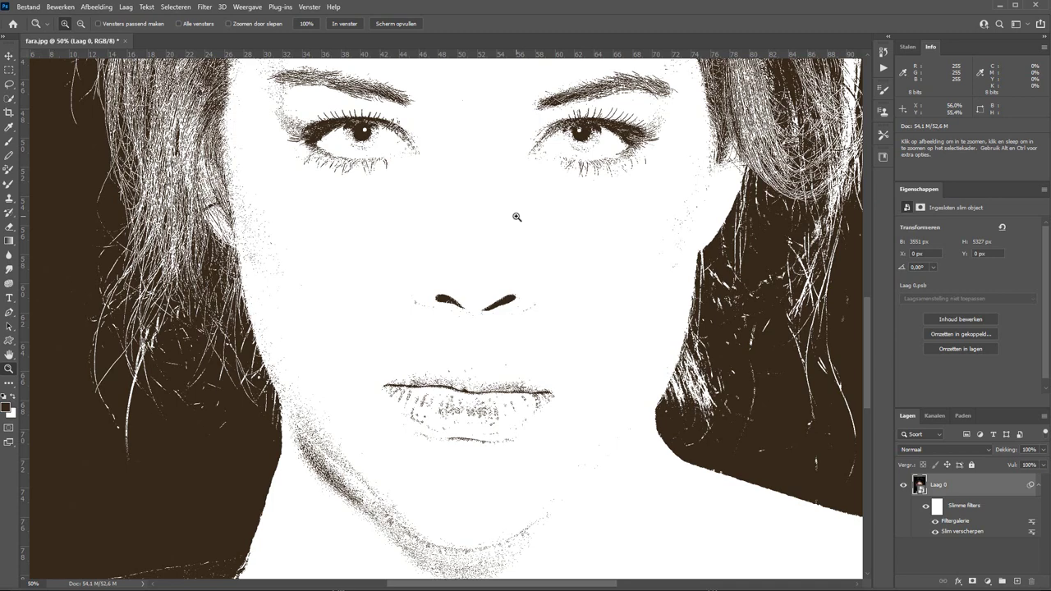
key("ctrl+0")
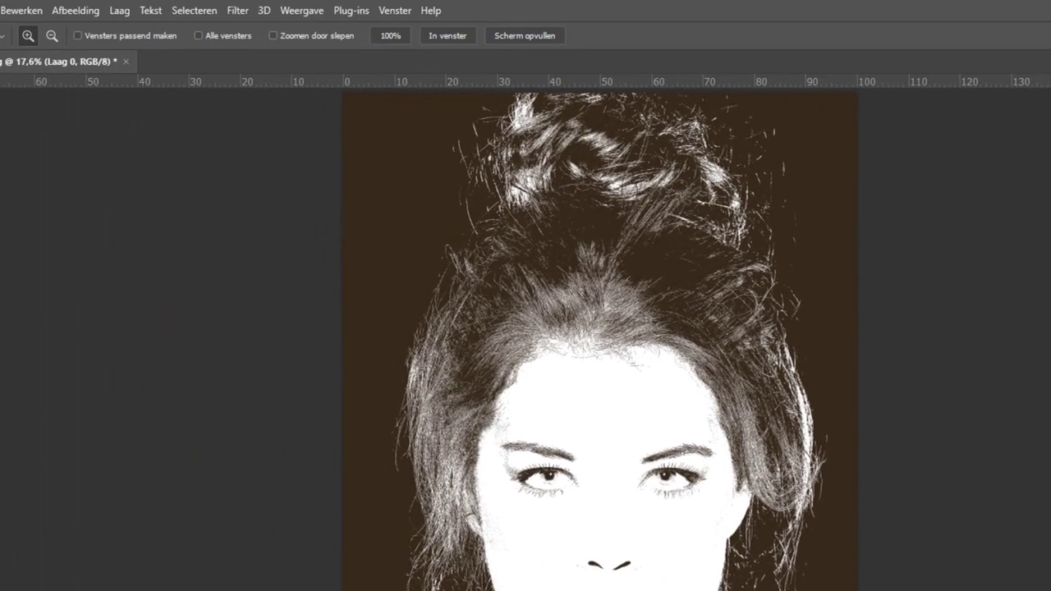
left_click(120, 11)
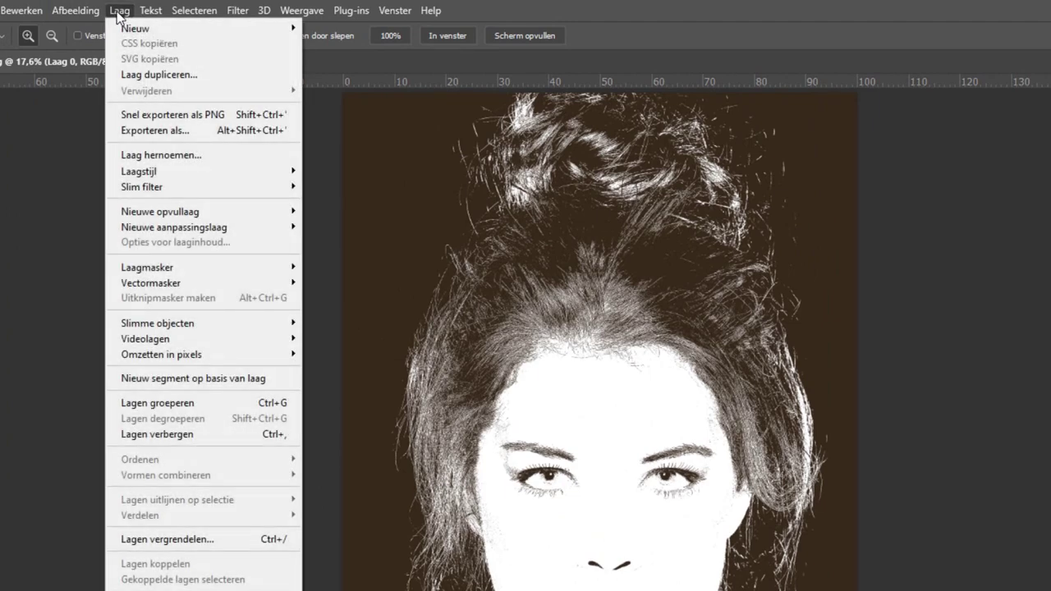
- Duplicate Laag 0 to create Laag 0 kopiëren above it
left_click(168, 75)
left_click(760, 183)
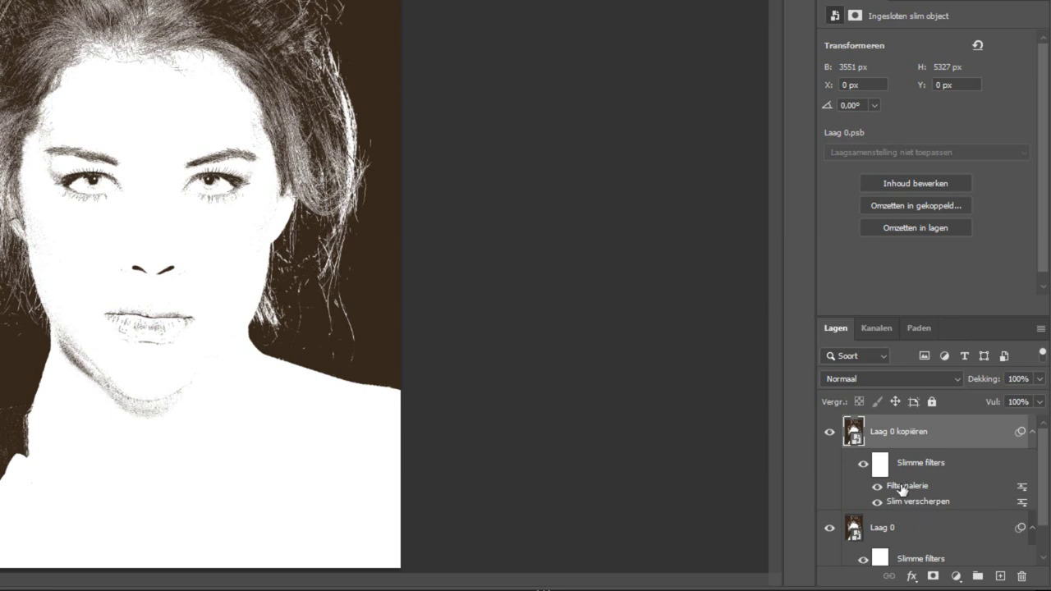
scroll(172, 201, "up", 1)
scroll(173, 201, "up", 1)
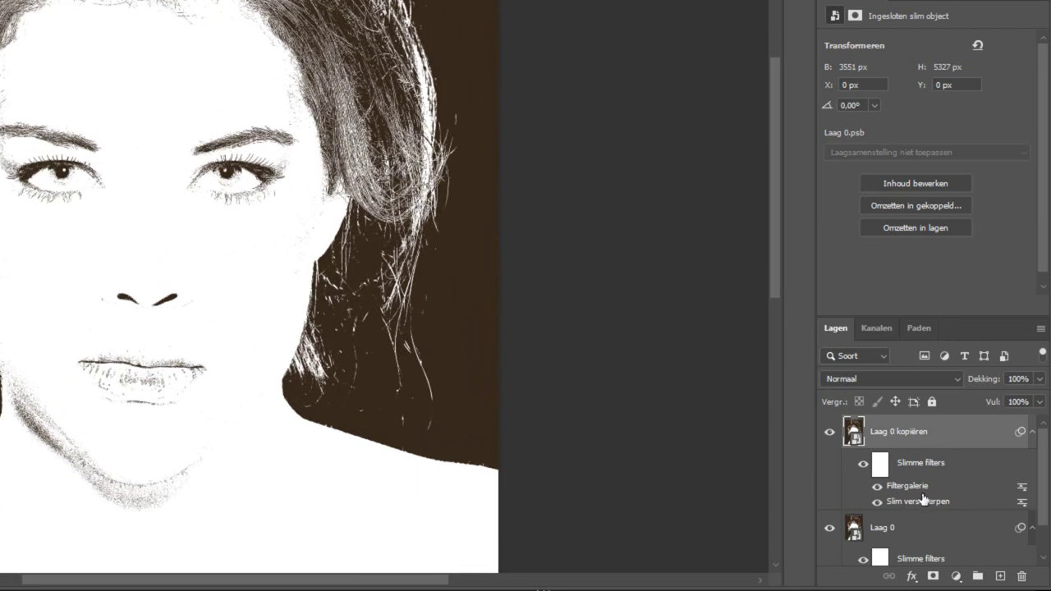
- Change the copy's Gescheurde randen to image balance 18 and contrast 17
double_click(901, 486)
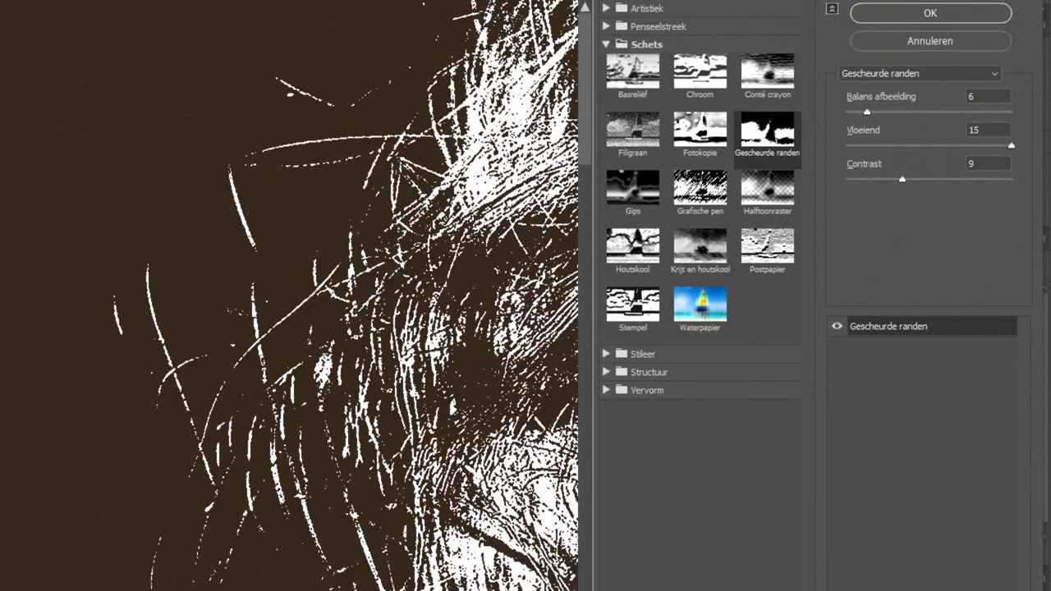
left_click_drag(61, 533, 62, 269)
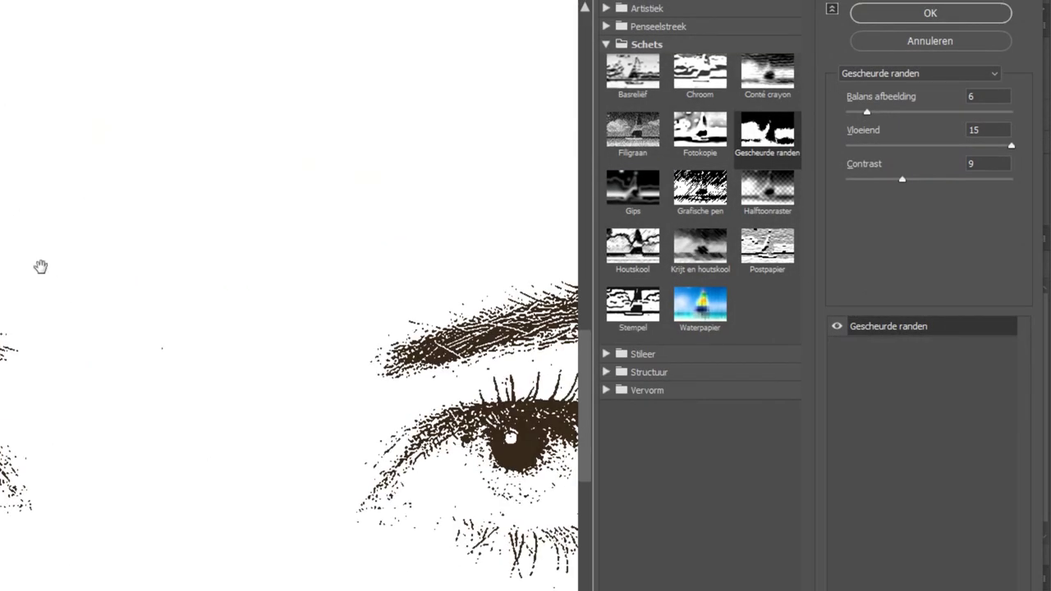
left_click(40, 271, "alt")
left_click(70, 528, "ctrl")
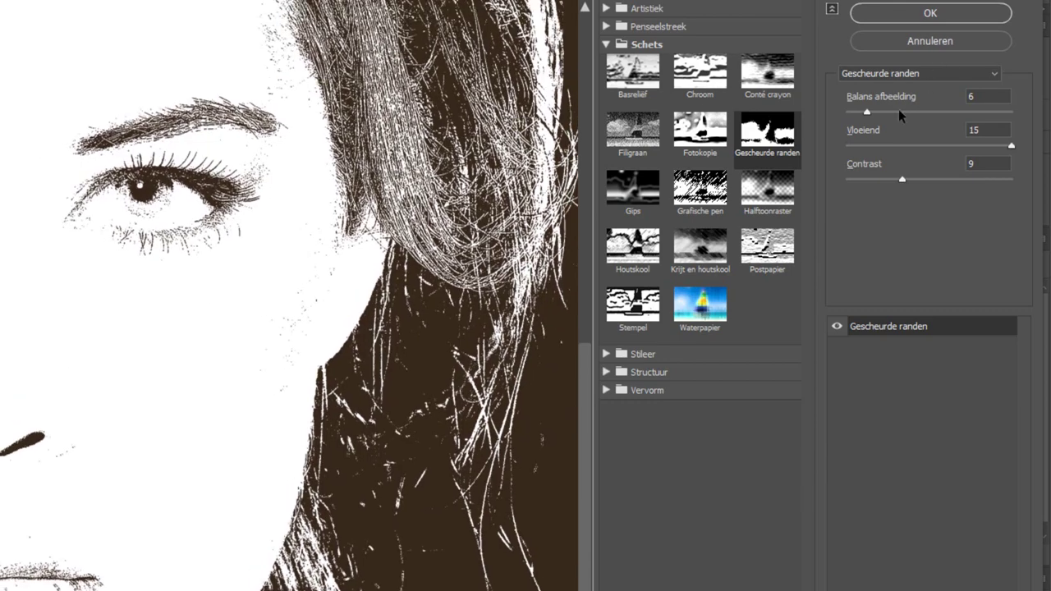
left_click_drag(887, 112, 903, 112)
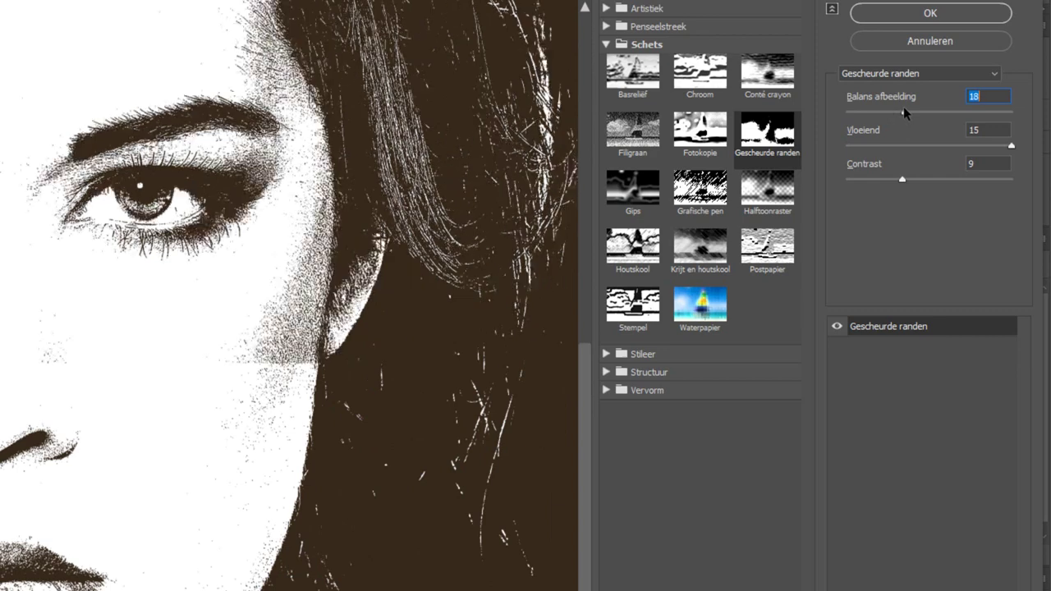
left_click(887, 179)
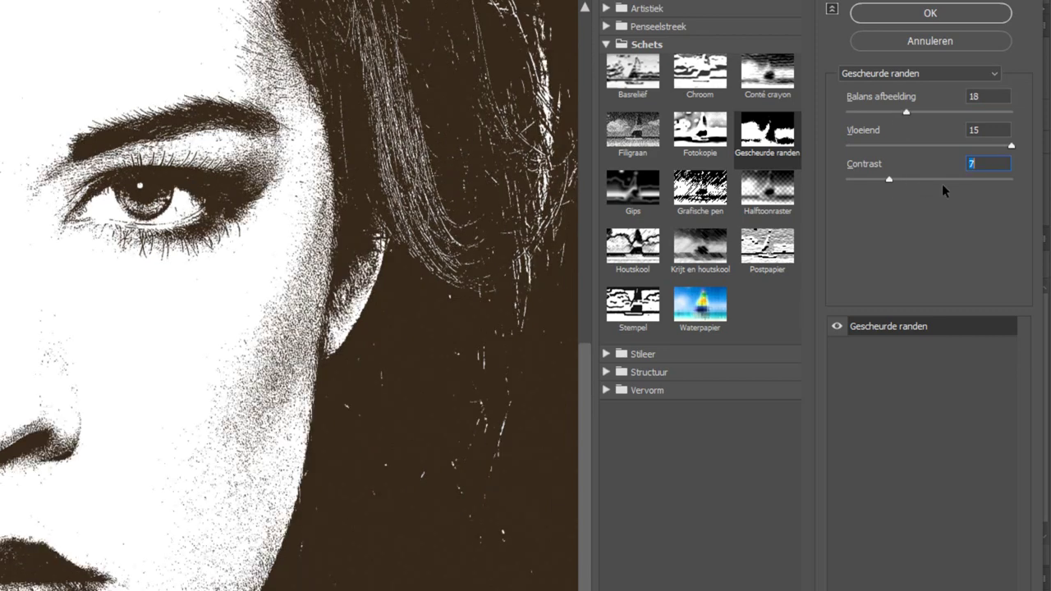
left_click(932, 179)
left_click(954, 179)
left_click(919, 18)
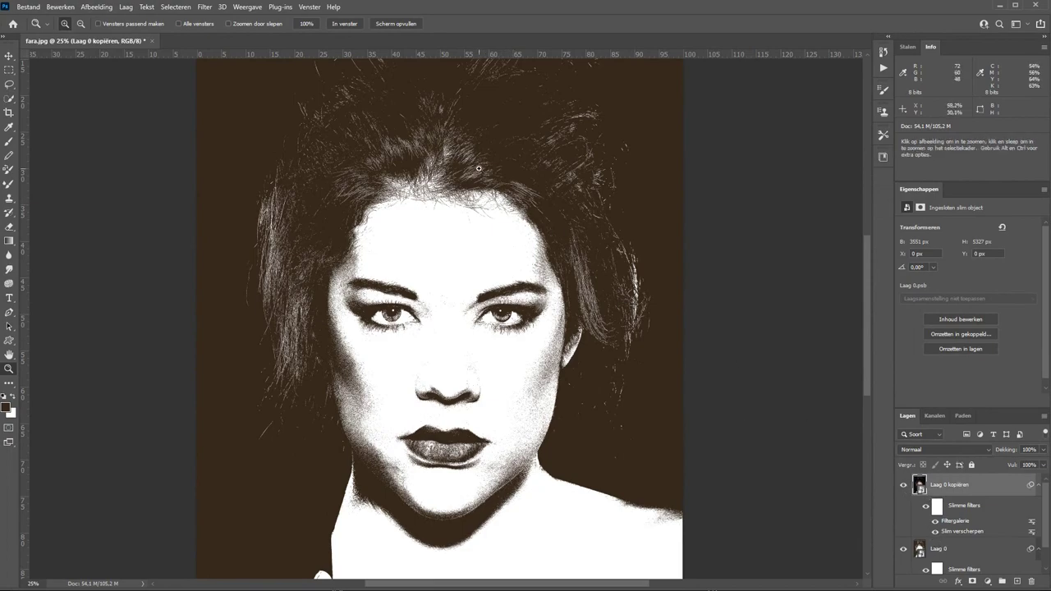
- Zoom to 50% on the hairline and rename the copied top layer gezicht
left_click(486, 205)
left_click(424, 310)
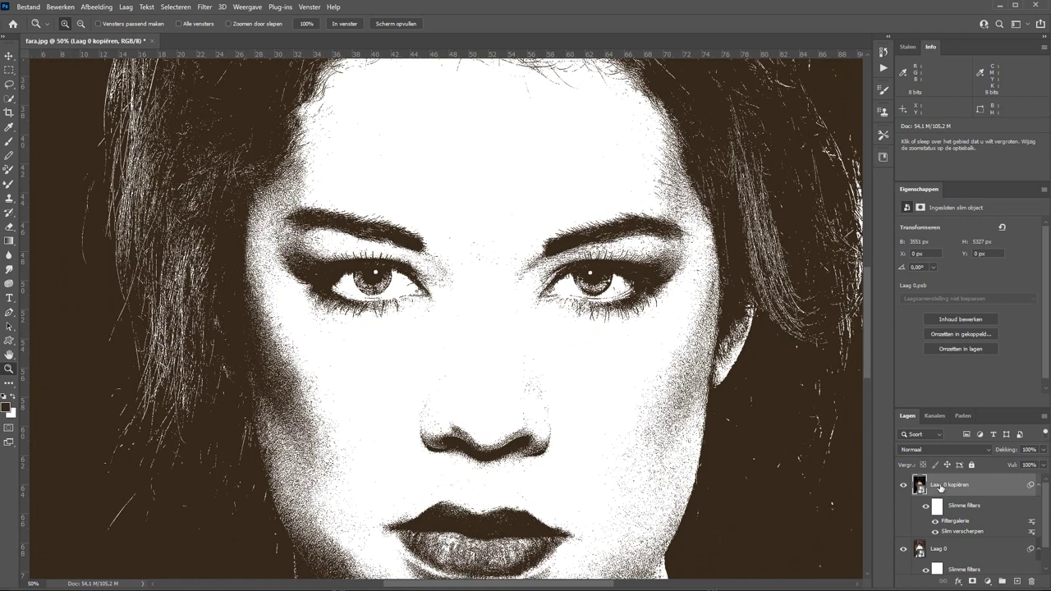
double_click(941, 487)
type("pasch")
key("Return")
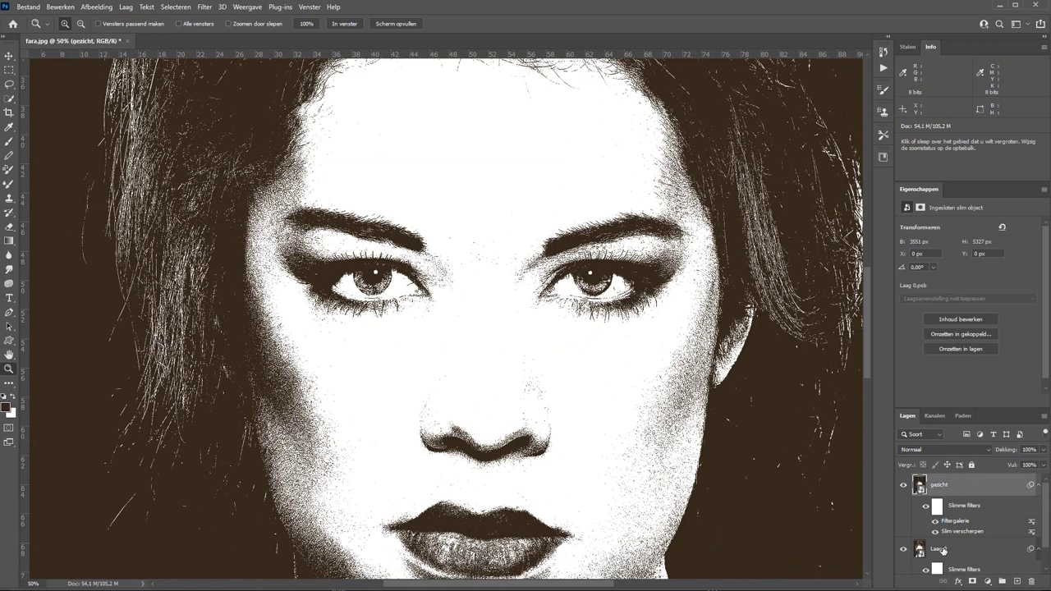
- Rename the original bottom Laag 0 layer to haar
left_click(941, 549)
double_click(938, 522)
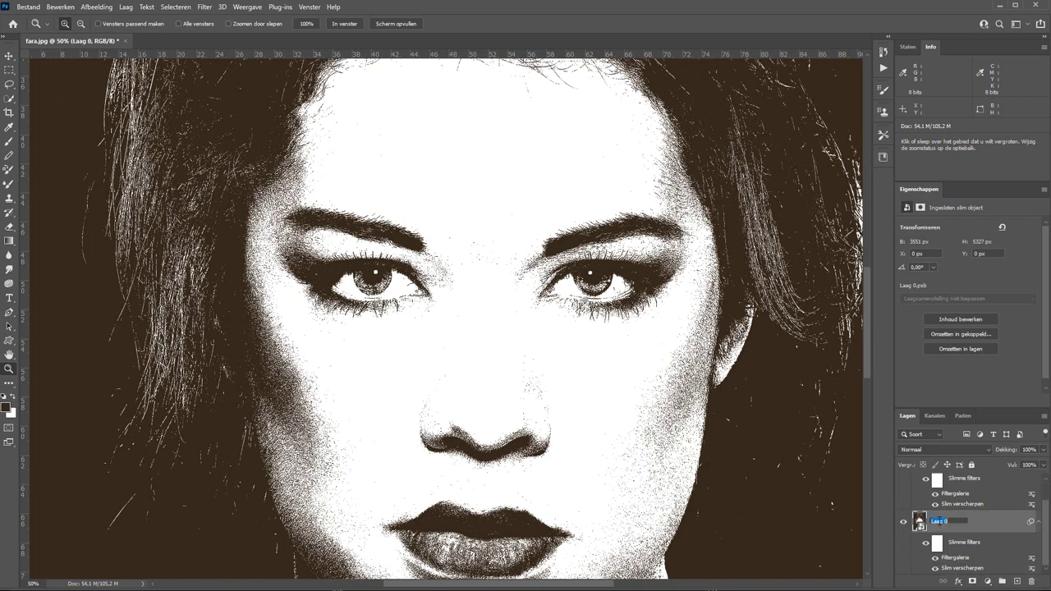
type("haar")
key("Return")
- Hide and reshow the gezicht layer to compare it against haar
scroll(995, 543, "up", 1)
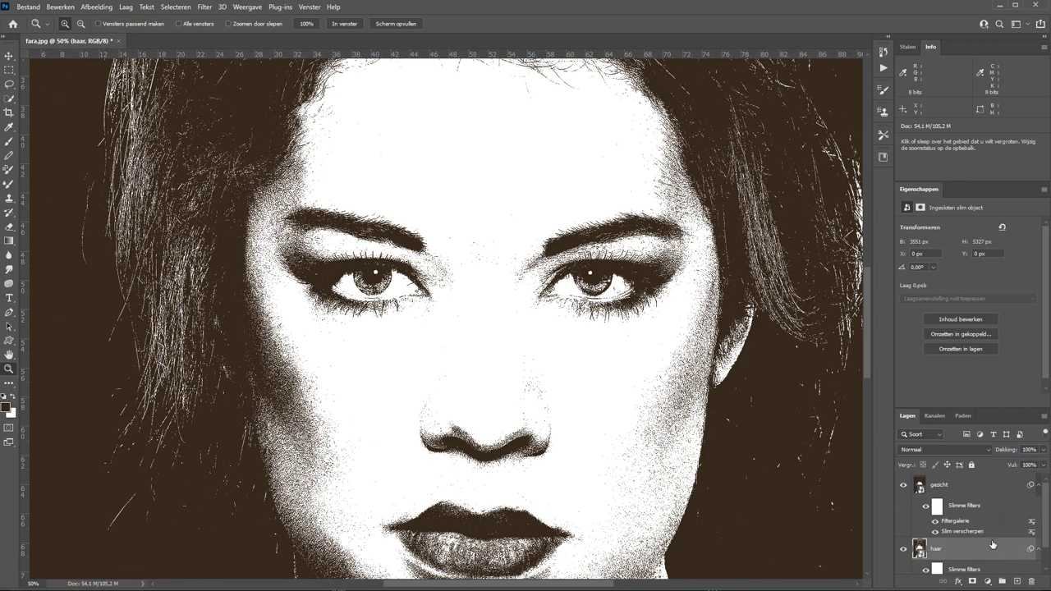
left_click(950, 491)
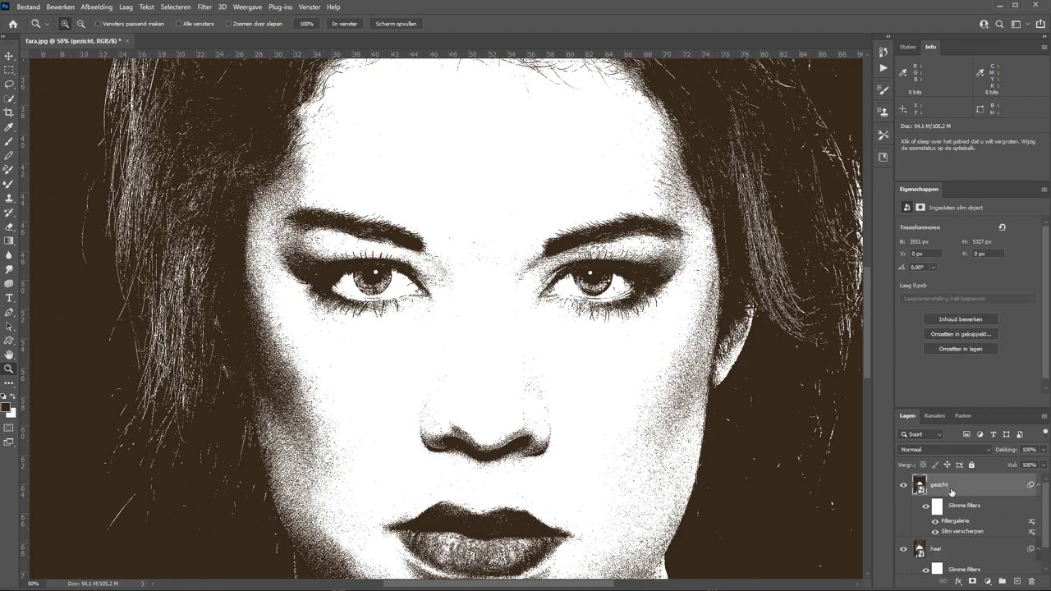
left_click(903, 487)
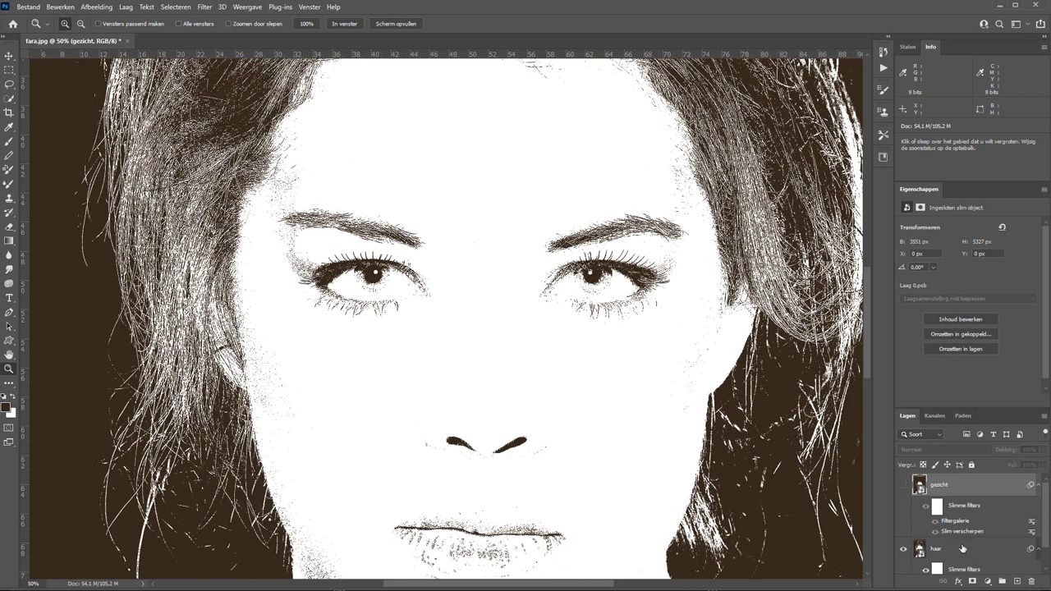
left_click(903, 486)
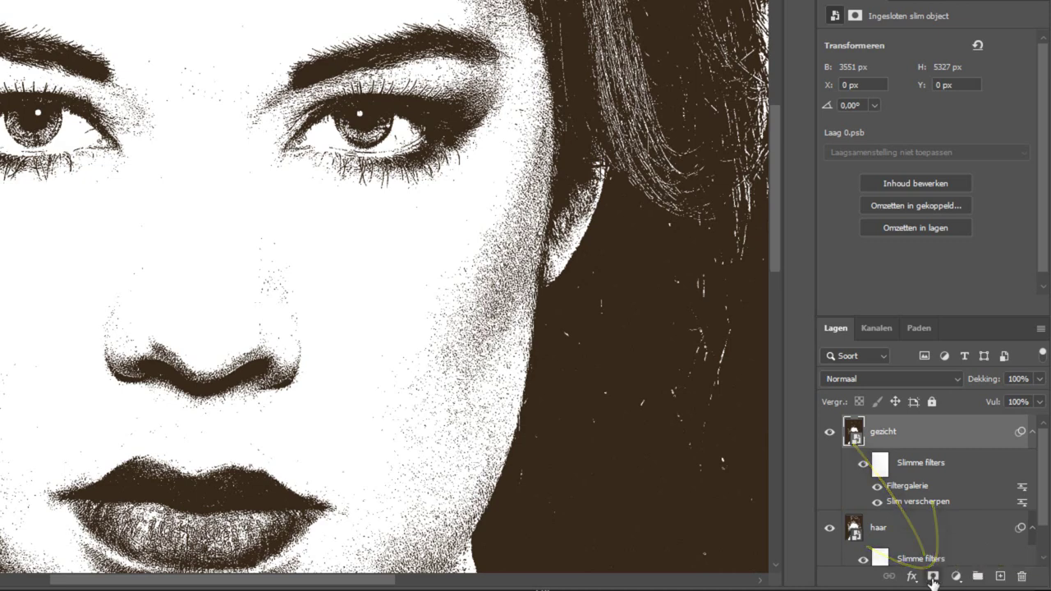
- Add a white layer mask to gezicht and brush a test hole between the eyes
left_click(933, 578)
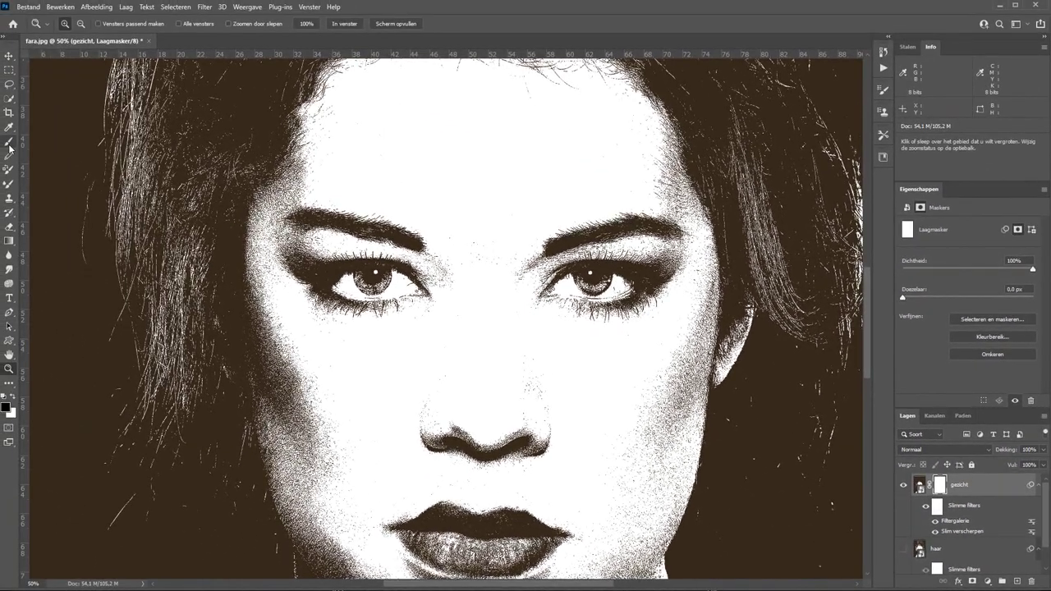
left_click(10, 146)
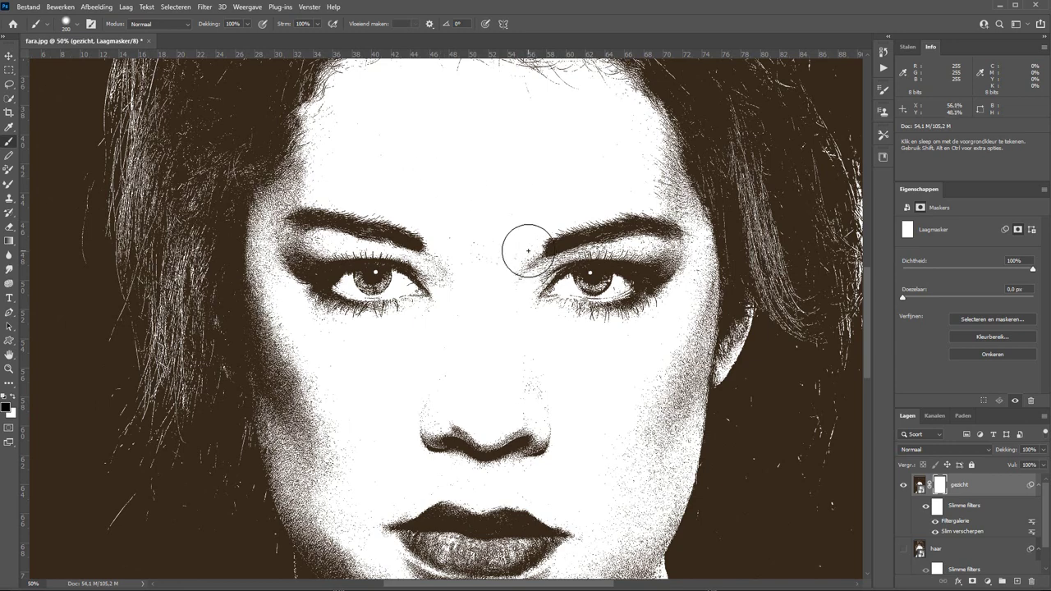
mouse_move(434, 235)
left_mouse_down()
mouse_move(396, 234)
mouse_move(441, 293)
left_mouse_up()
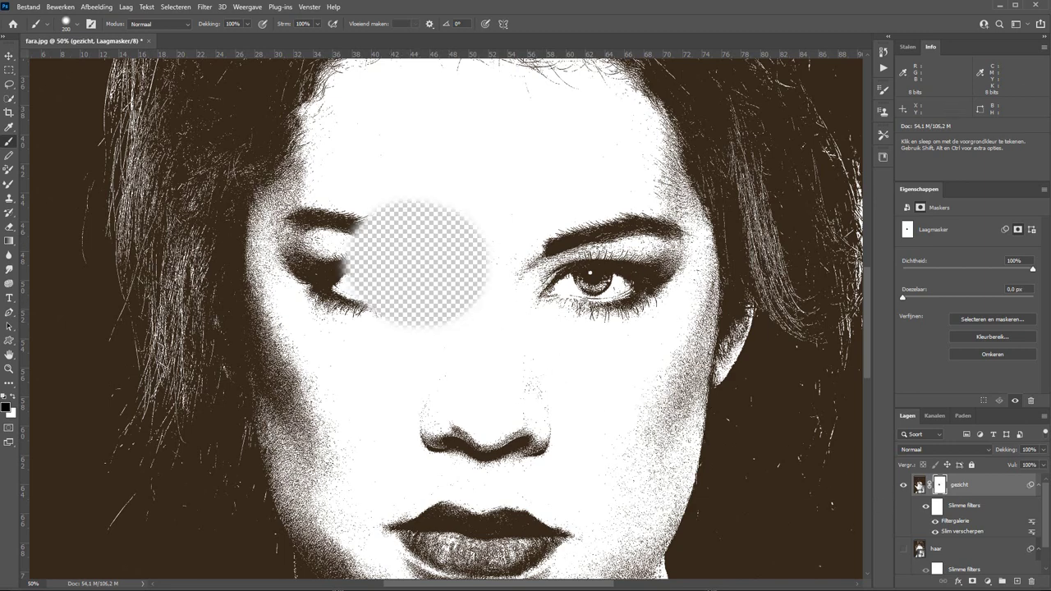
- View the mask alone, undo the test stroke, and hide the haar layer
left_click(938, 485, "alt")
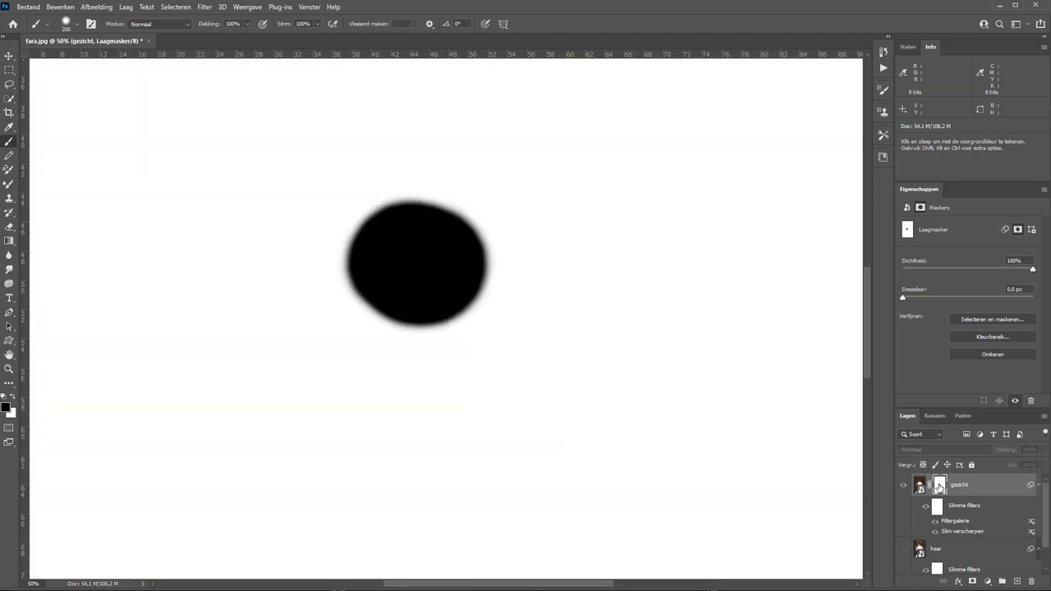
left_click(938, 485, "alt")
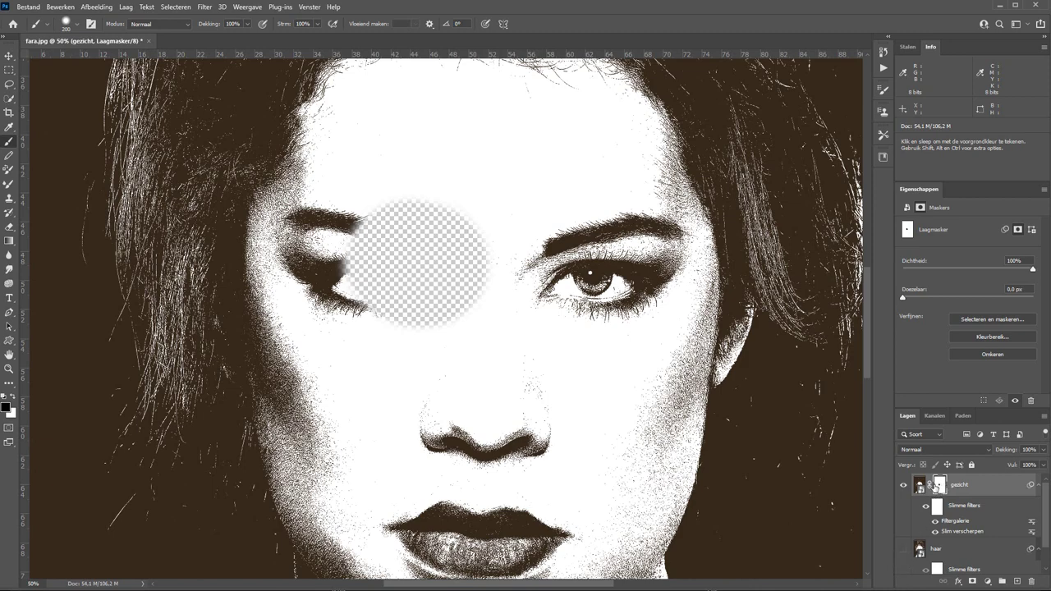
key("ctrl+z")
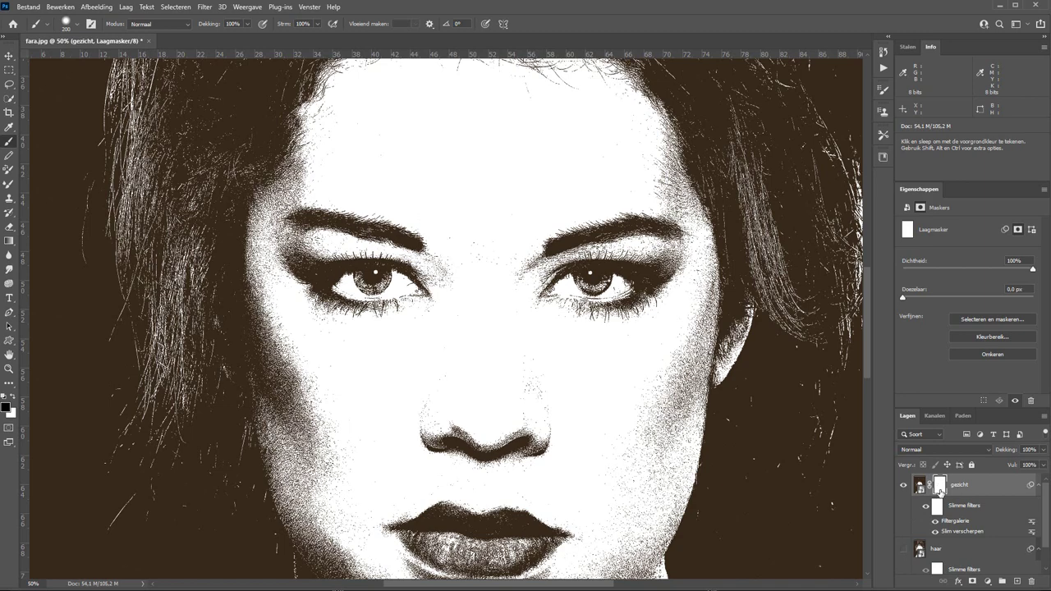
left_click(904, 550)
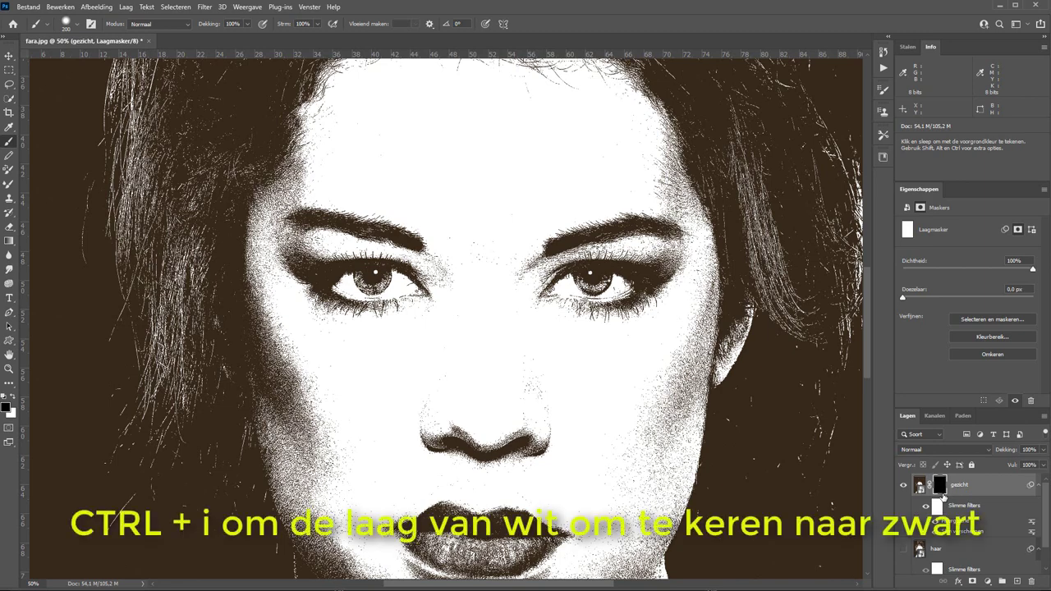
- Invert the gezicht mask to black, show haar, and paint the left eye with a 75%-hard brush
key("ctrl+i")
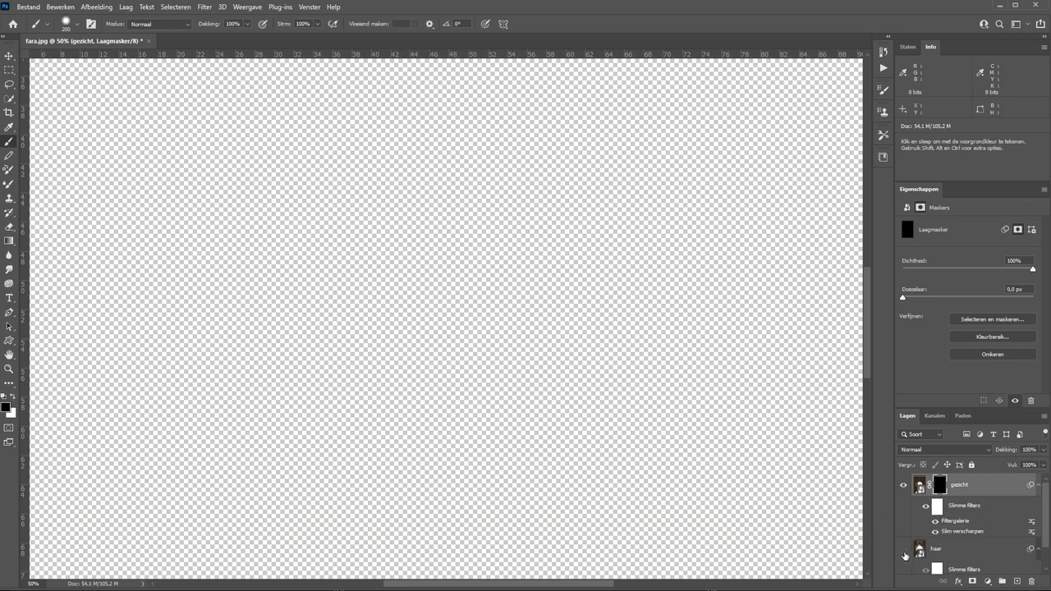
left_click(904, 550)
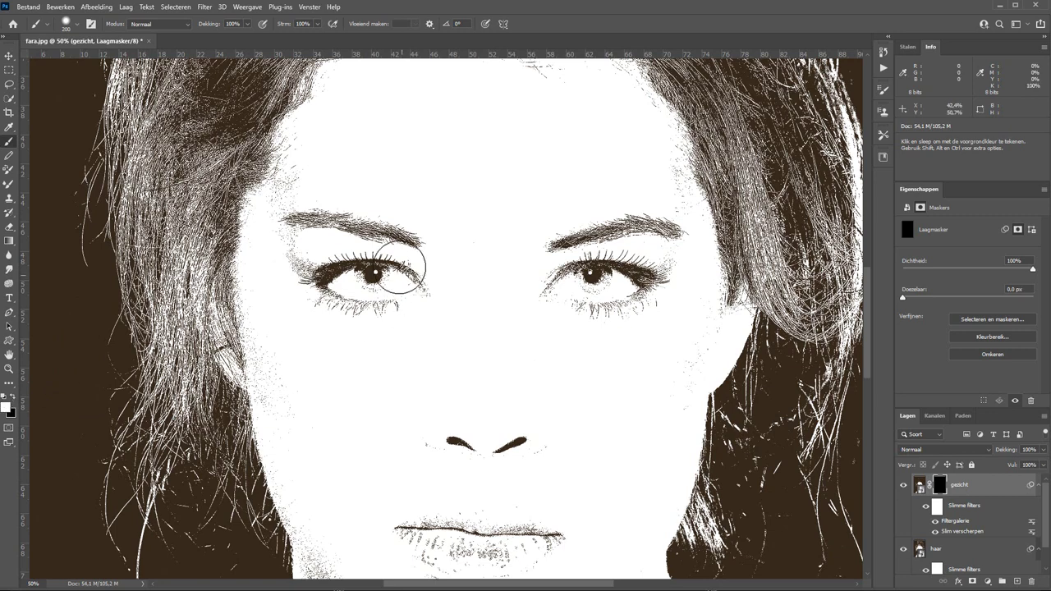
left_click_drag(411, 277, 416, 305)
mouse_move(423, 266)
left_mouse_down()
mouse_move(429, 321)
mouse_move(394, 246)
mouse_move(353, 205)
mouse_move(320, 271)
mouse_move(287, 240)
mouse_move(332, 258)
left_mouse_up()
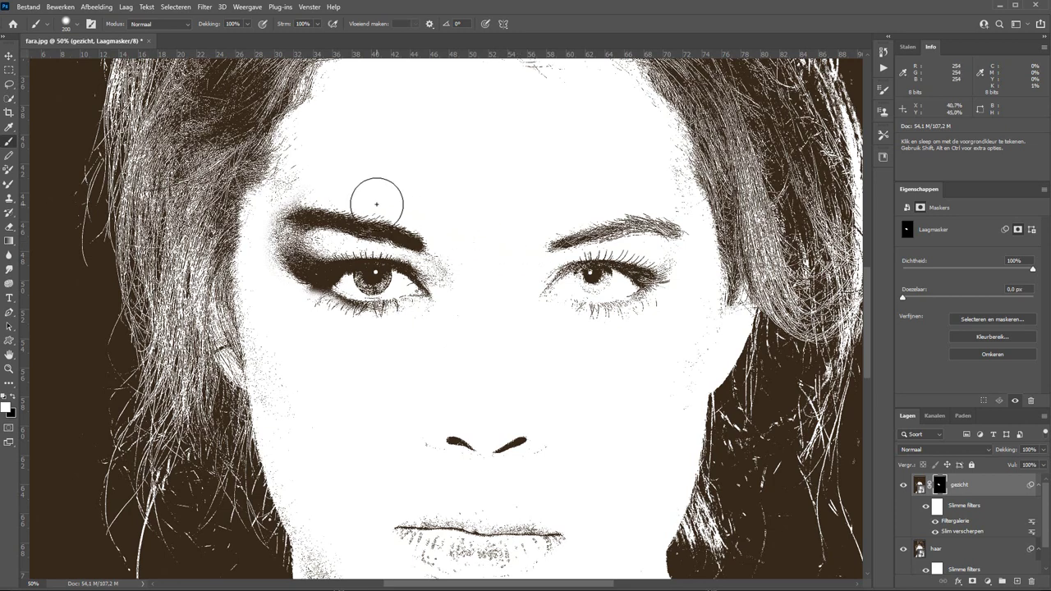
right_click(355, 182)
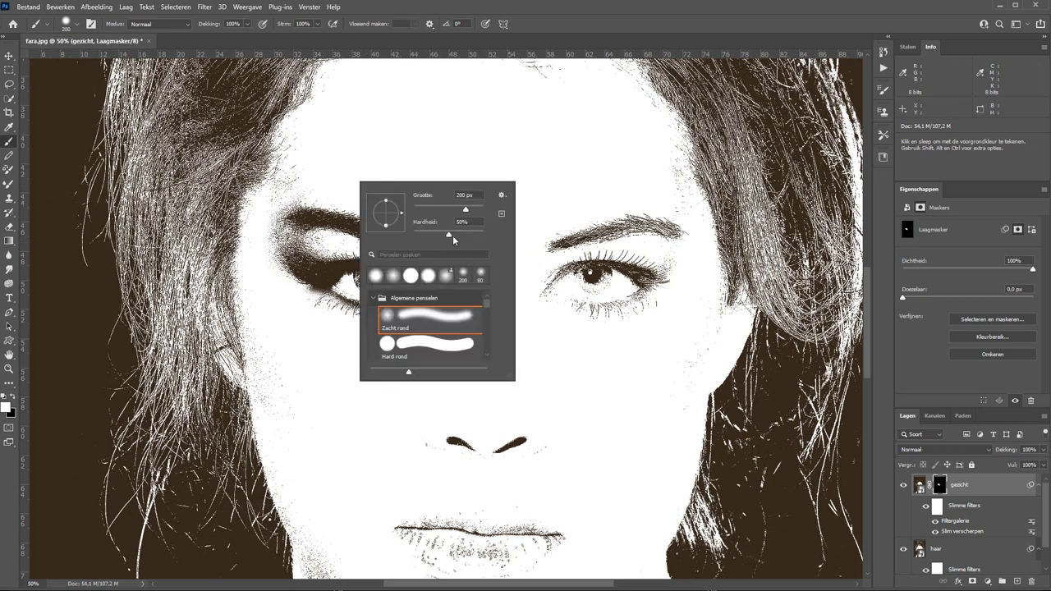
left_click_drag(452, 235, 465, 237)
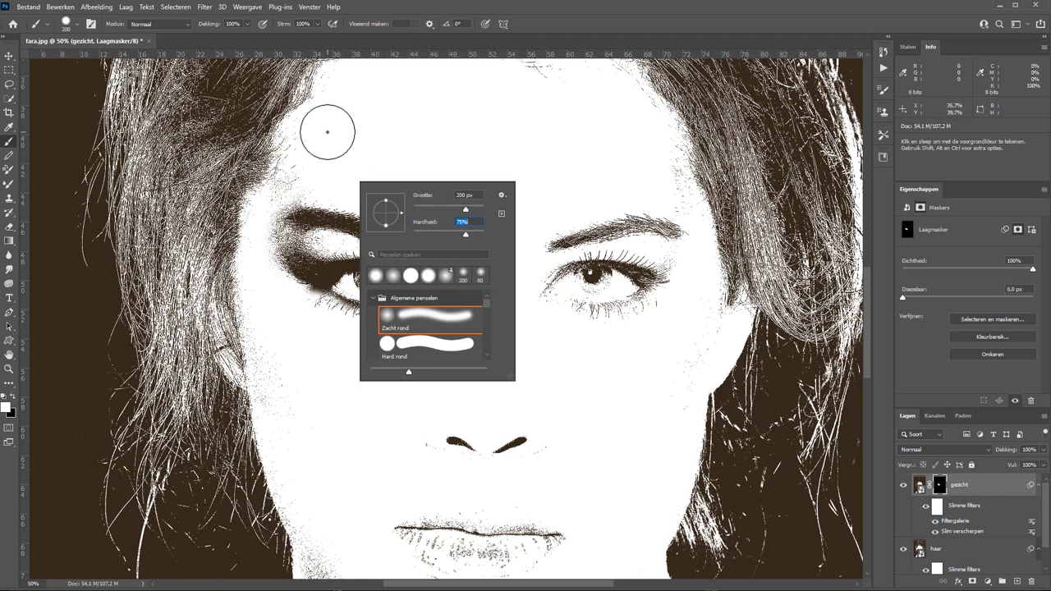
- Paint a white outline over the eyebrow, temple, forehead, right cheek, jaw and neck
mouse_move(304, 180)
left_mouse_down()
mouse_move(257, 270)
mouse_move(252, 328)
mouse_move(272, 443)
mouse_move(286, 490)
mouse_move(305, 492)
mouse_move(305, 129)
mouse_move(344, 78)
left_mouse_up()
mouse_move(344, 77)
left_mouse_down()
mouse_move(320, 179)
mouse_move(545, 164)
mouse_move(689, 377)
mouse_move(656, 481)
mouse_move(636, 184)
left_mouse_up()
mouse_move(636, 184)
left_mouse_down()
mouse_move(614, 402)
mouse_move(462, 335)
mouse_move(719, 326)
left_mouse_up()
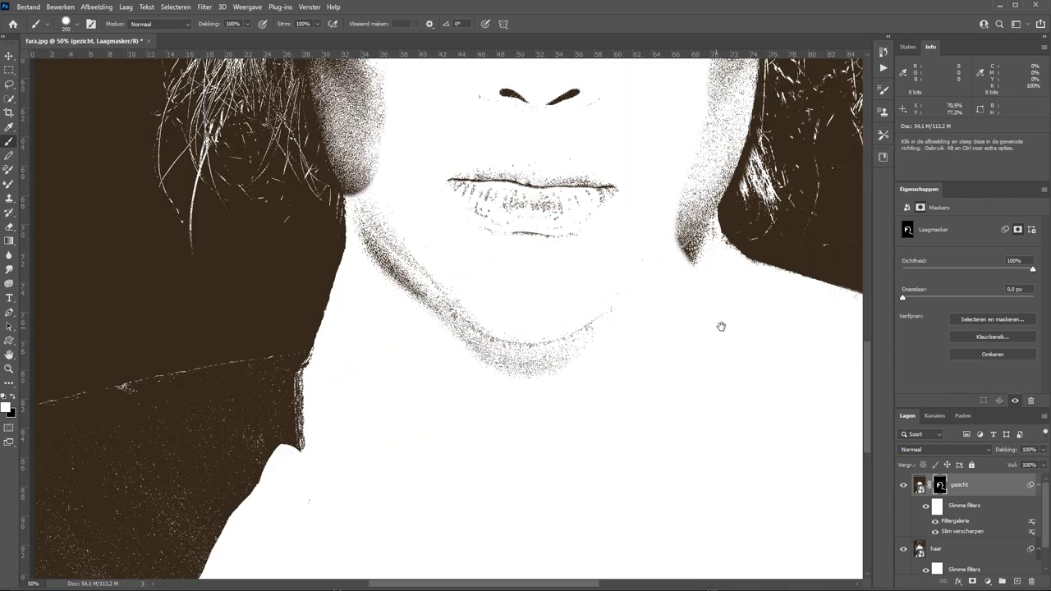
mouse_move(378, 172)
left_mouse_down()
mouse_move(361, 312)
mouse_move(323, 444)
left_mouse_up()
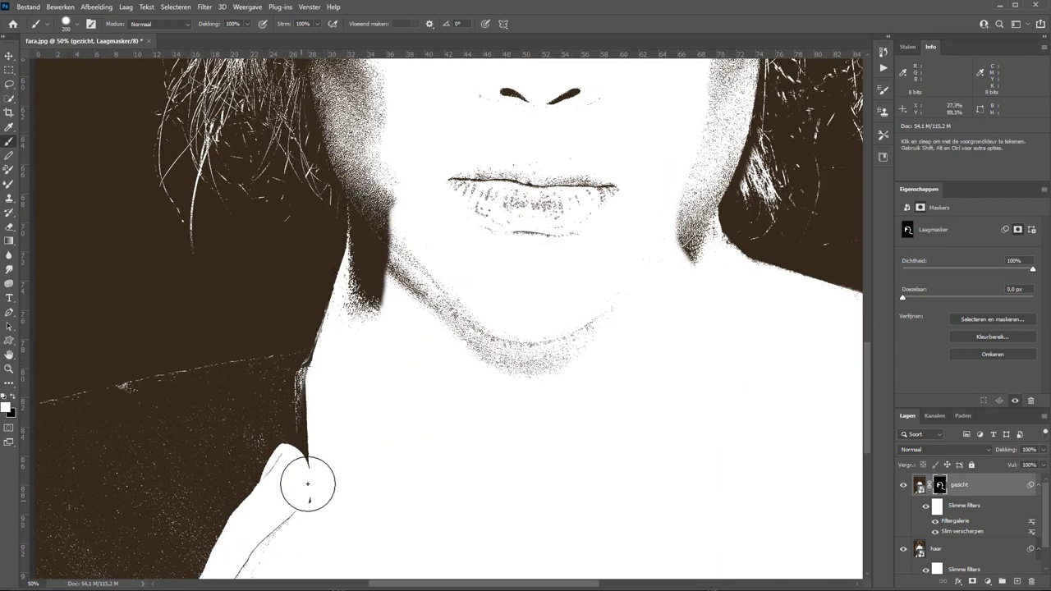
- View the mask alone, fitted to the window, to check the painted head and neck outline
left_click(939, 485, "alt")
key("ctrl+0")
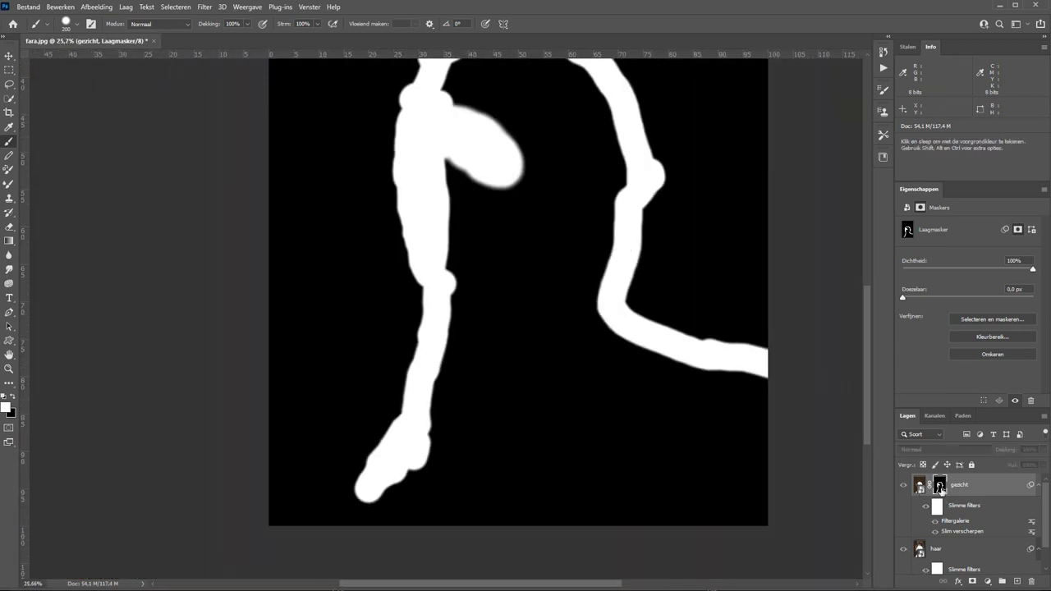
left_click(939, 485, "alt")
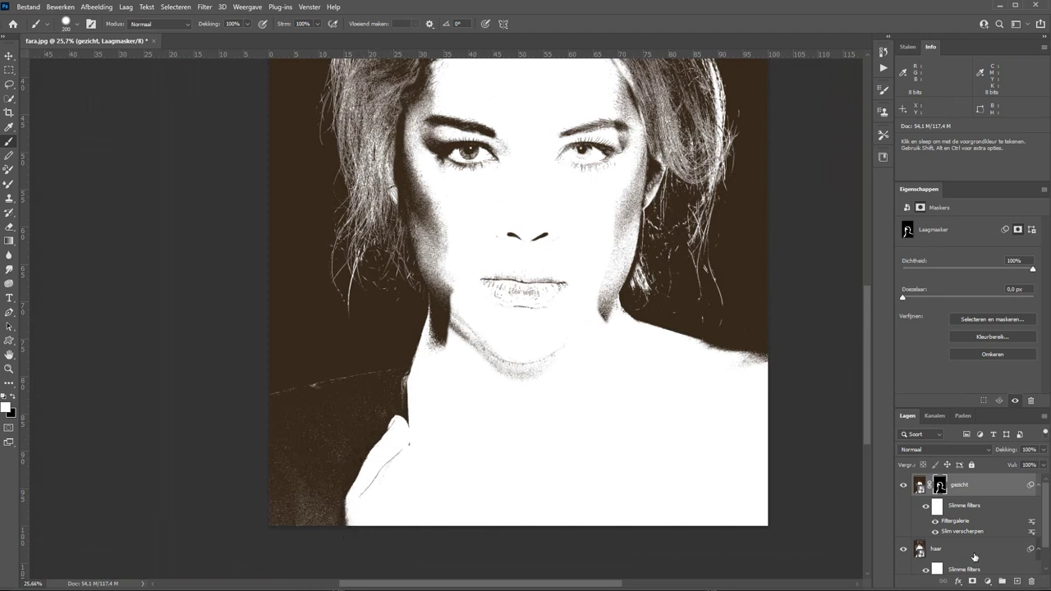
left_click(939, 485, "alt")
left_click_drag(570, 256, 513, 312)
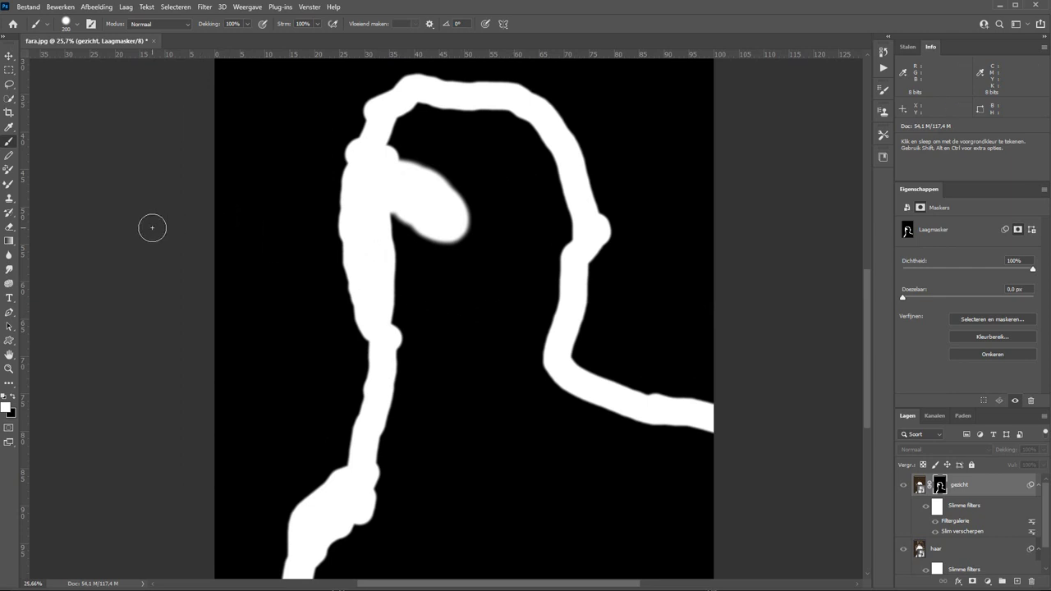
key("g")
key("shift+g")
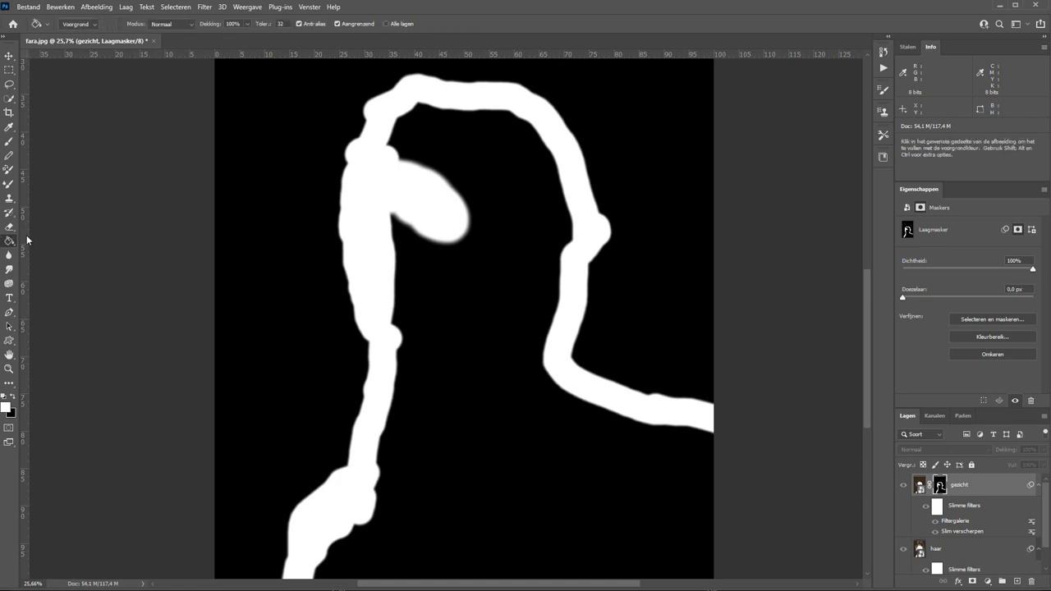
- Fill the area inside the white outline of the gezicht mask with white using the Paint Bucket
right_click(10, 243)
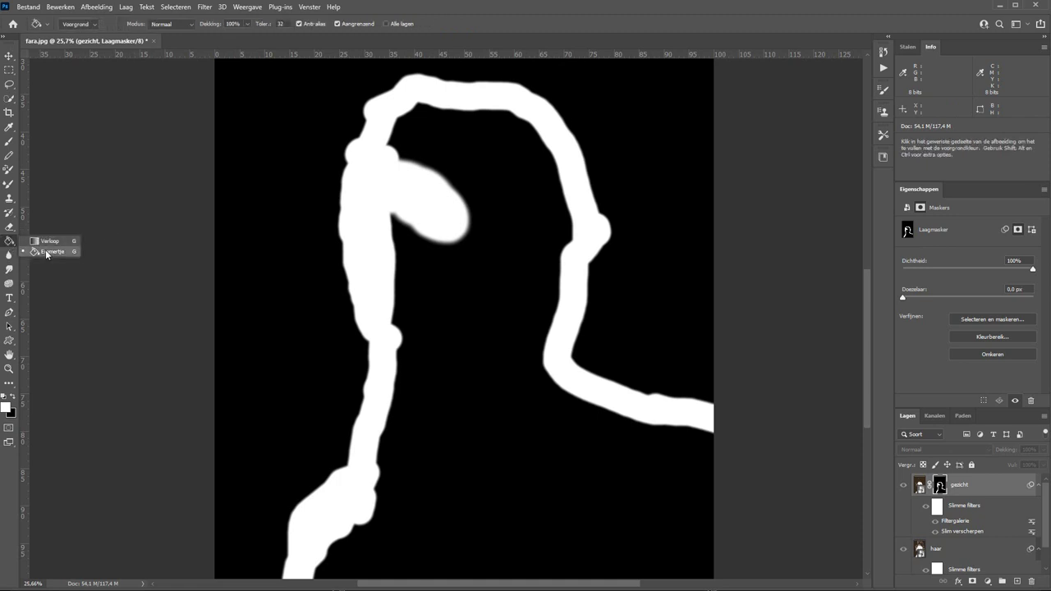
left_click(47, 251)
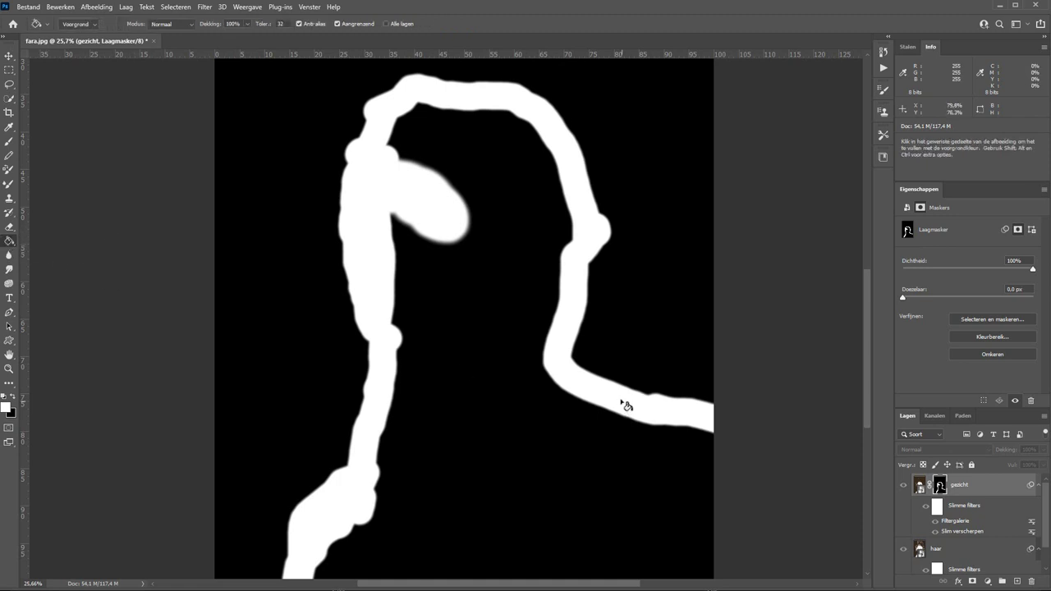
left_click(493, 442)
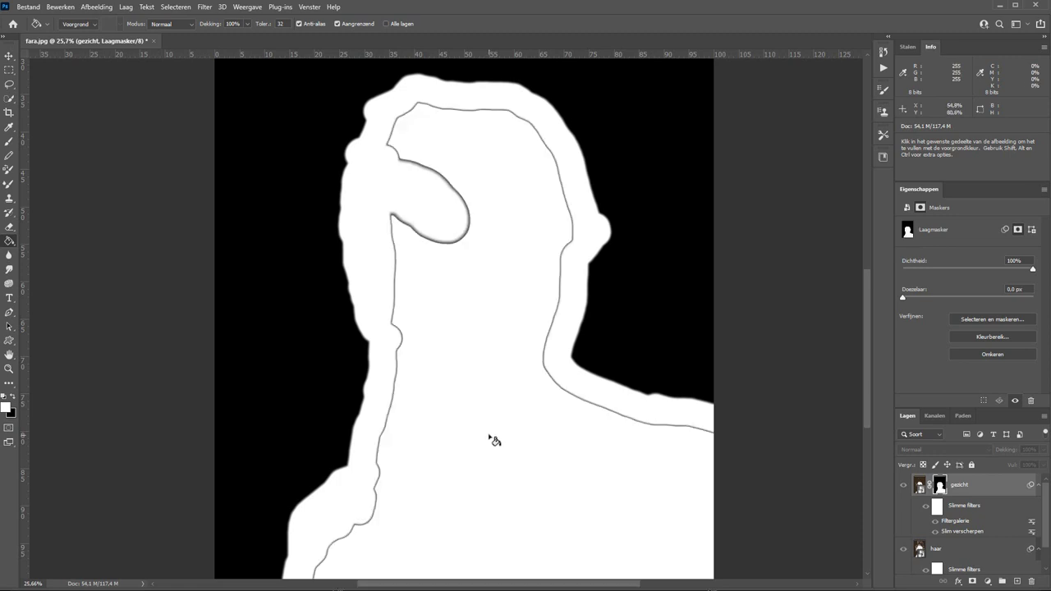
- Paint out the grey outline along the neck, then return to the composite portrait view
left_click(10, 143)
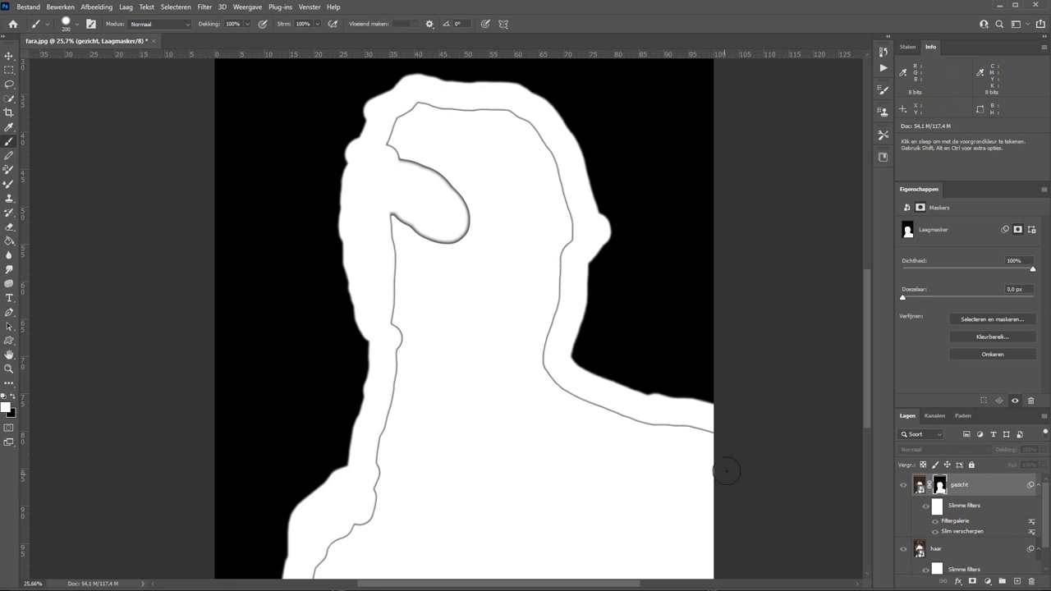
mouse_move(723, 440)
left_mouse_down()
mouse_move(584, 403)
mouse_move(544, 368)
mouse_move(553, 183)
mouse_move(516, 112)
mouse_move(403, 110)
mouse_move(471, 207)
mouse_move(387, 267)
mouse_move(405, 352)
mouse_move(375, 487)
mouse_move(380, 577)
left_mouse_up()
left_click(903, 485)
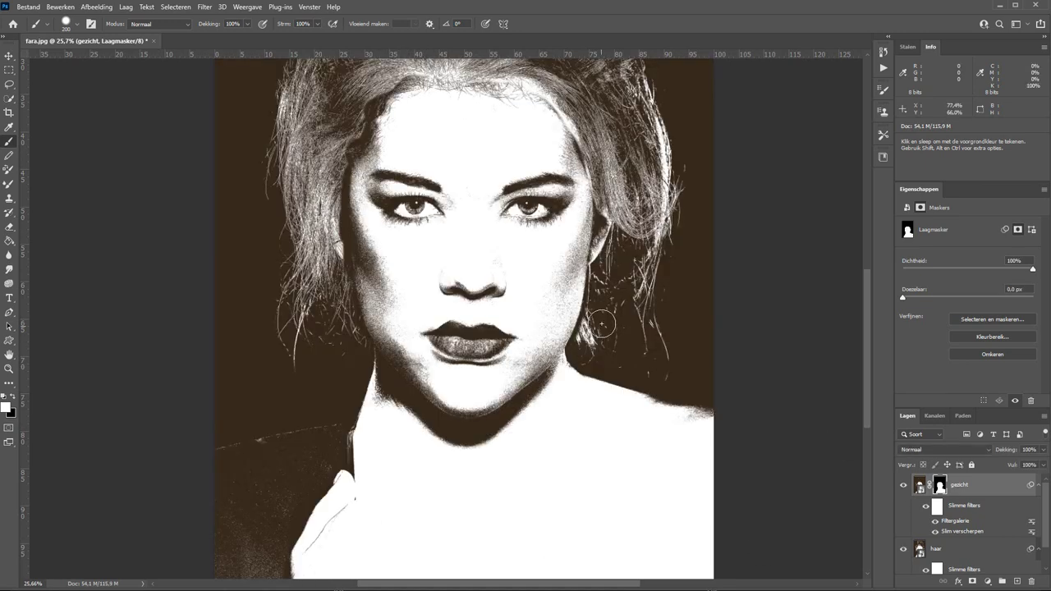
- Zoom in on the face and toggle the haar layer off and on to compare
key("z")
left_click(502, 241)
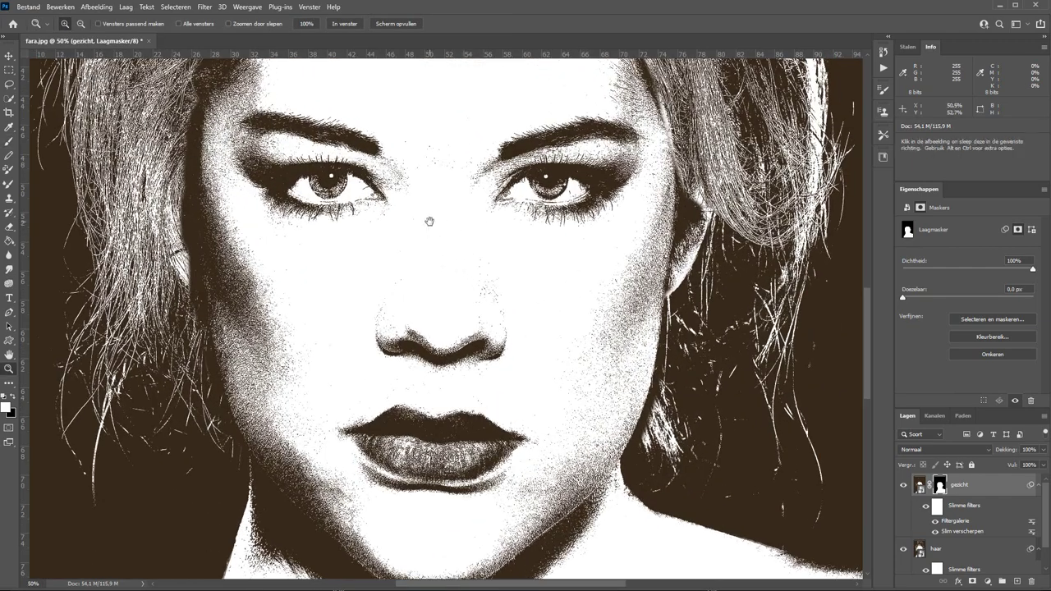
left_click(441, 216)
left_click_drag(510, 264, 500, 329)
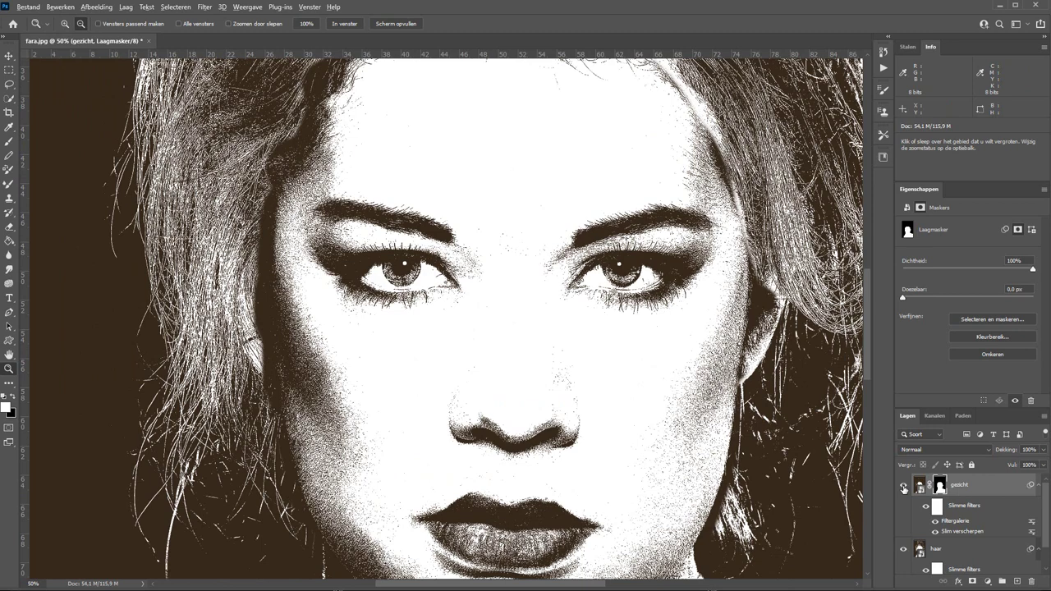
left_click(903, 487, "alt")
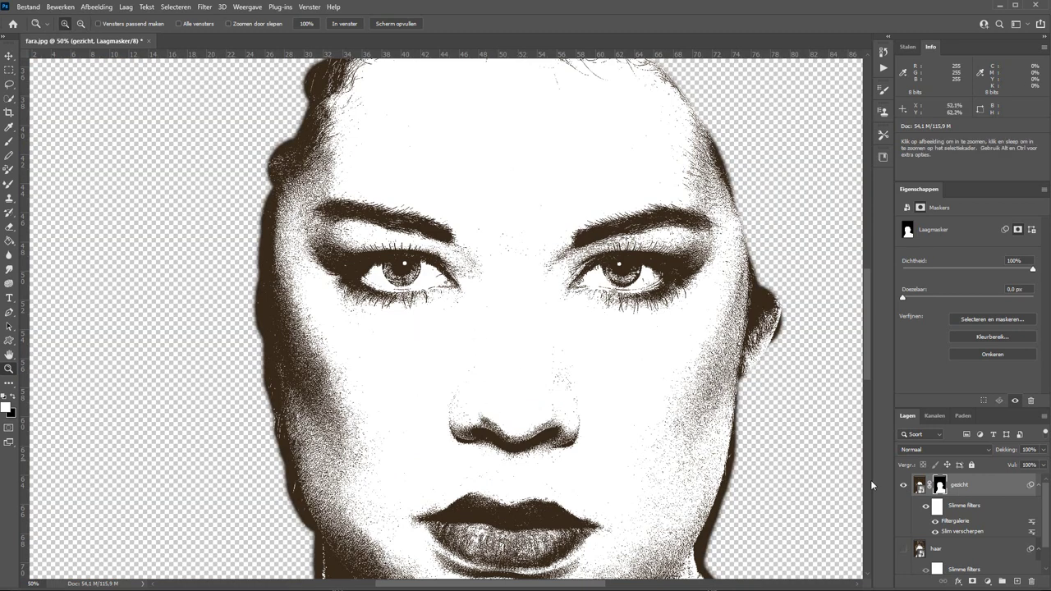
left_click(903, 550)
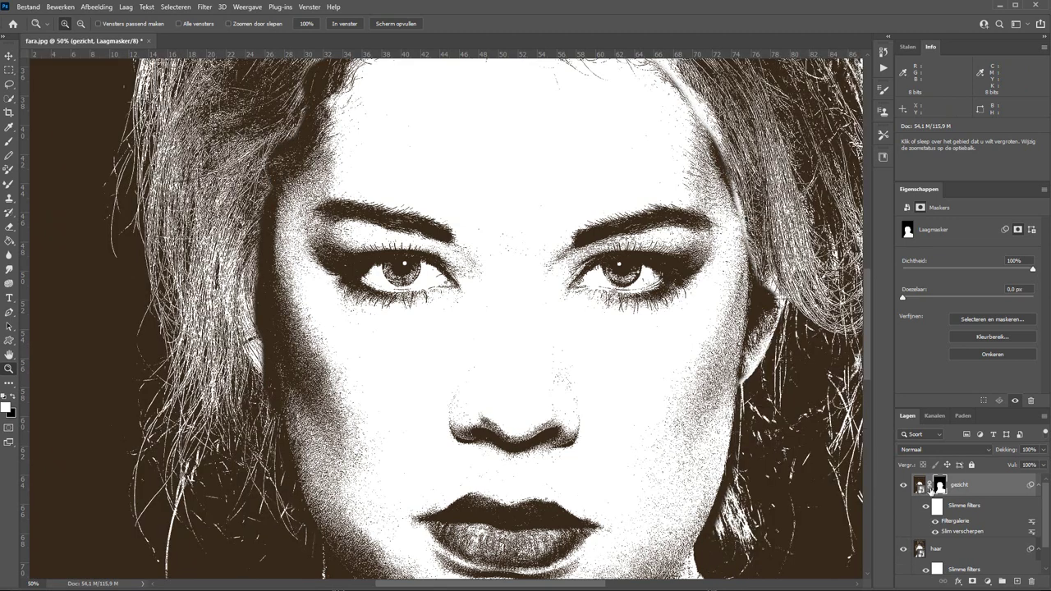
- With a smaller brush, paint the mask black along the hair-face boundary and white near the forehead
key("b")
key("bracketleft")
key("bracketleft")
key("bracketleft")
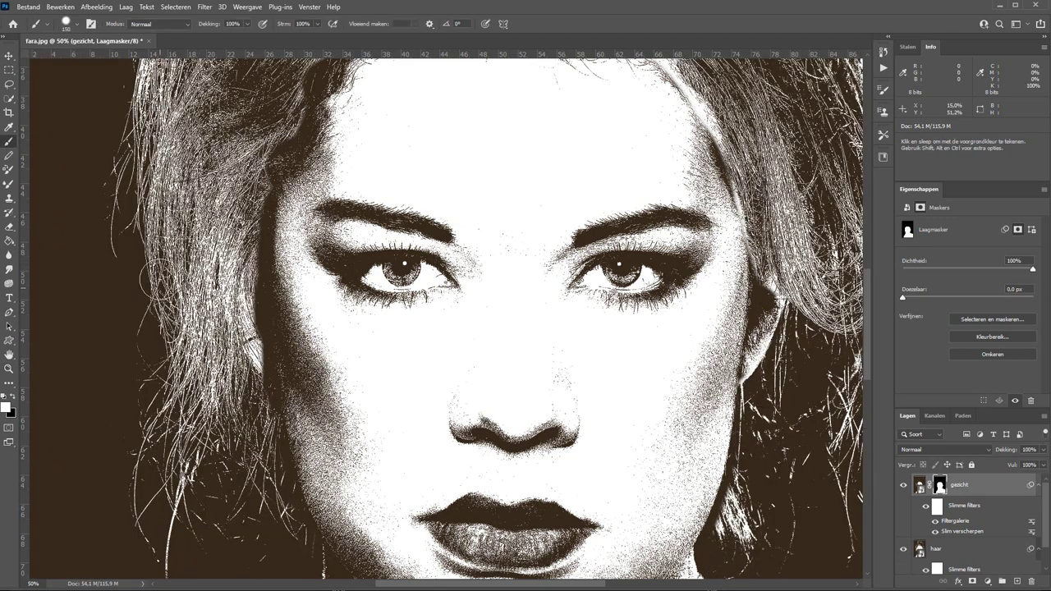
key("x")
left_click_drag(257, 192, 278, 143)
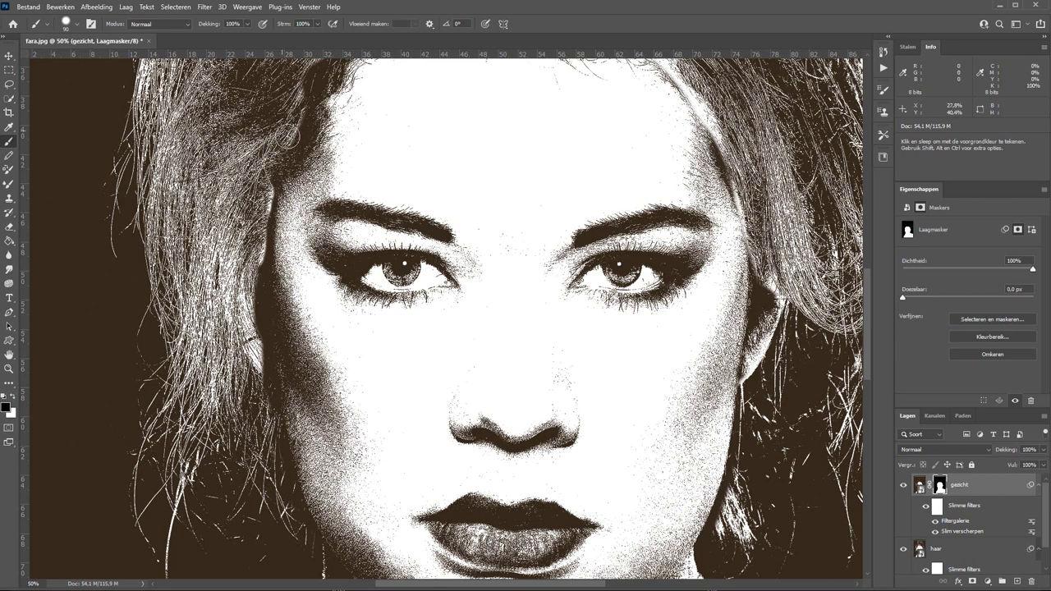
key("bracketright")
key("bracketright")
key("bracketright")
key("bracketleft")
key("bracketleft")
key("bracketleft")
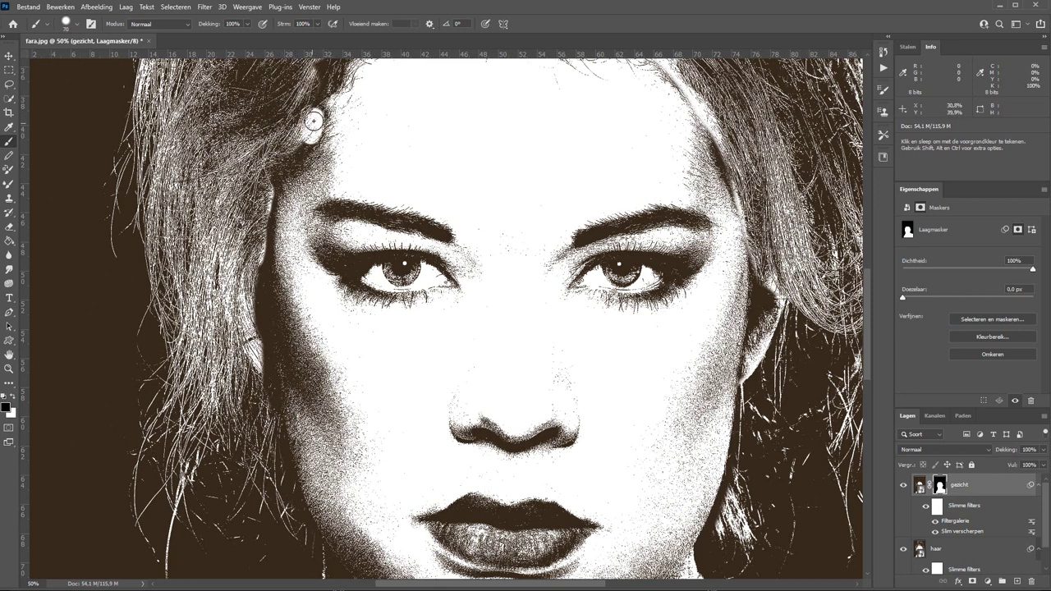
key("x")
left_click_drag(314, 120, 294, 197)
- Paint hair strands near the forehead in black at 50%, then soften the left face edge in white at 20%
key("x")
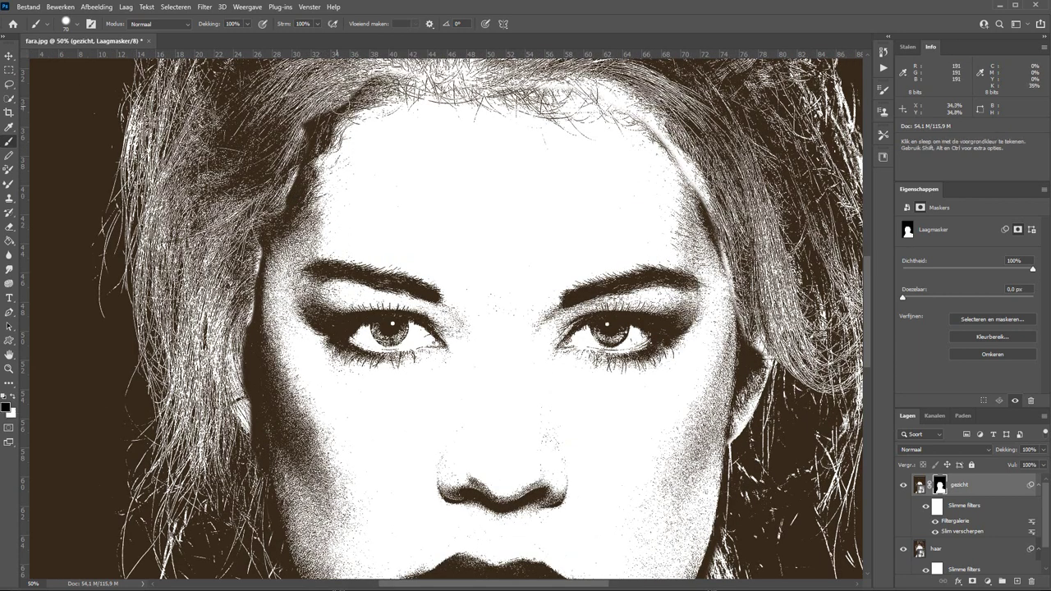
key("5")
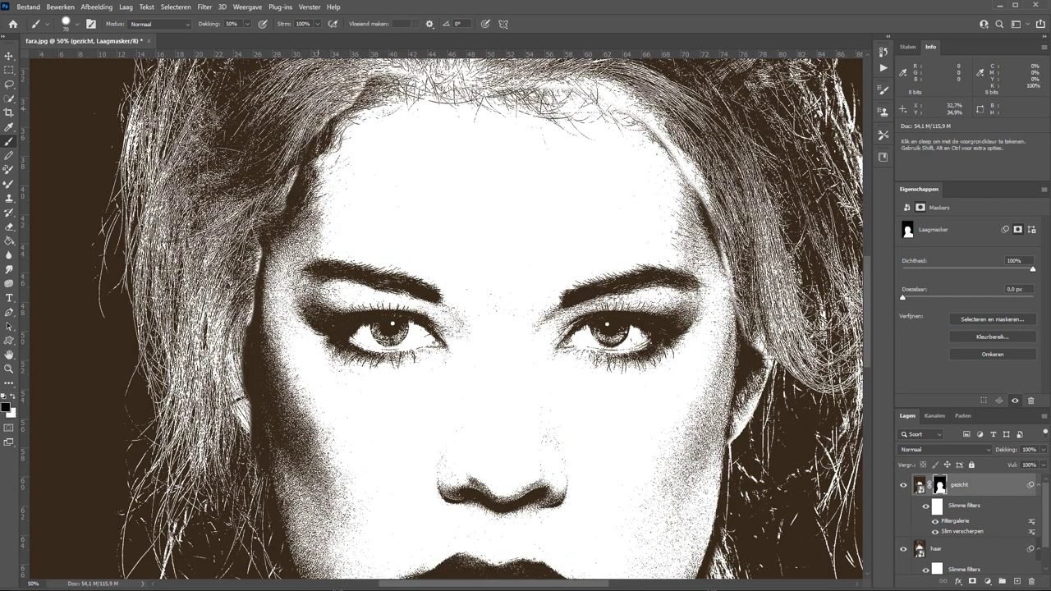
mouse_move(355, 78)
left_mouse_down()
mouse_move(319, 125)
mouse_move(383, 72)
mouse_move(291, 191)
left_mouse_up()
key("x")
key("x")
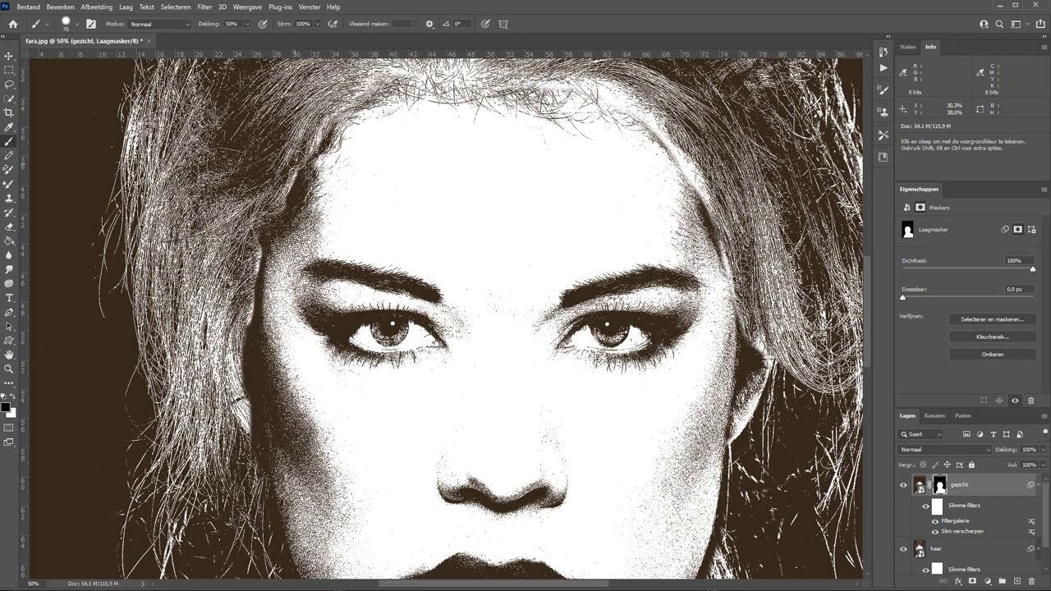
key("2")
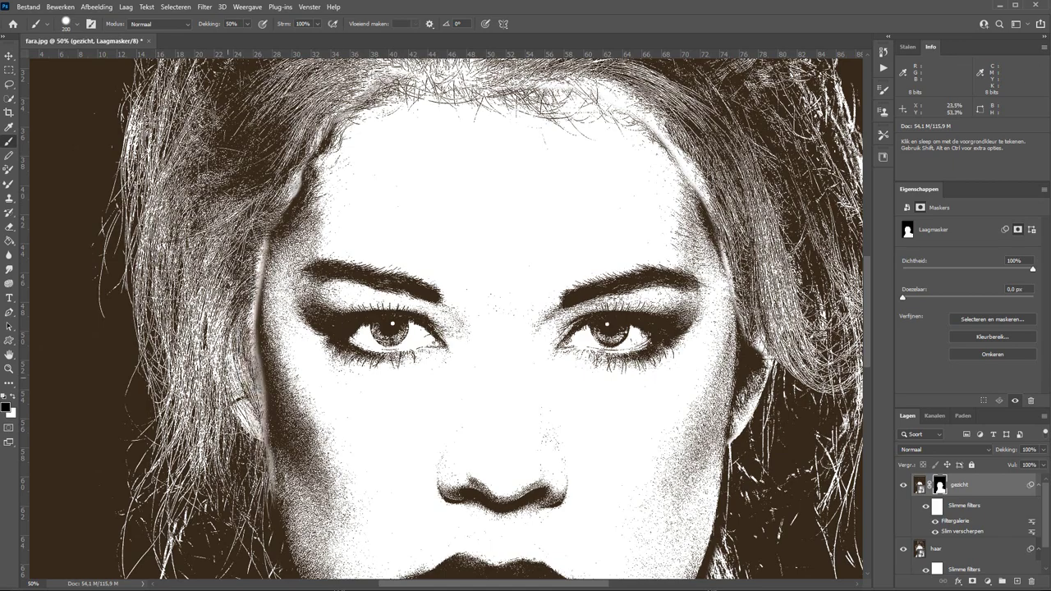
left_click_drag(289, 192, 271, 492)
scroll(747, 242, "down", 5)
scroll(747, 243, "up", 5)
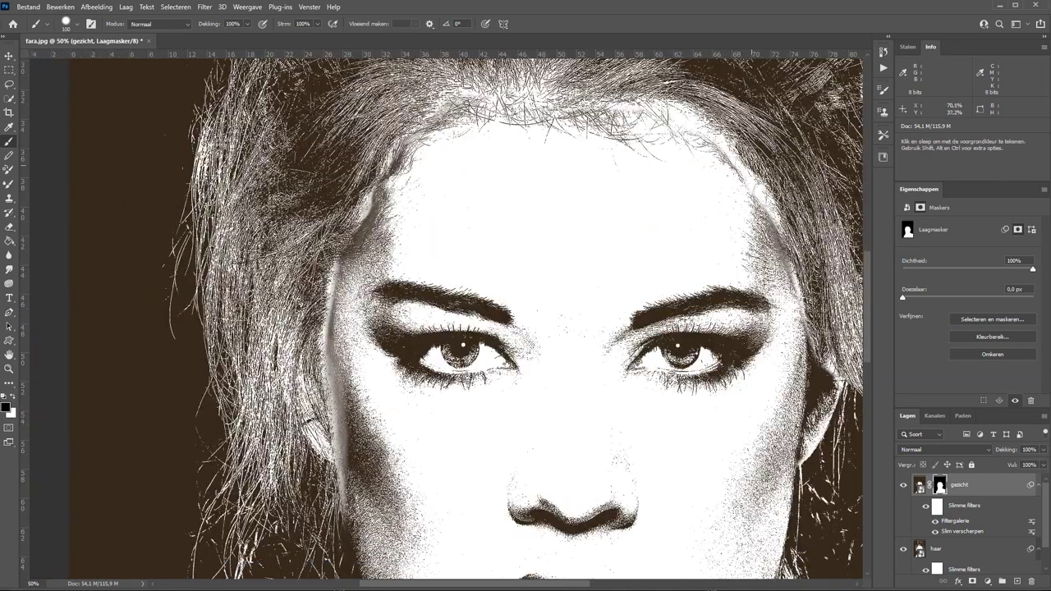
- Try full-opacity strokes along the right hairline, then undo them and return to black
key("0")
key("x")
key("x")
left_click_drag(767, 160, 809, 276)
key("5")
key("ctrl+z")
key("ctrl+z")
key("0")
key("x")
- Paint the mask along the left face edge, then over the upper left forehead with a 500 brush
mouse_move(363, 205)
left_mouse_down()
mouse_move(335, 397)
mouse_move(338, 501)
left_mouse_up()
scroll(418, 431, "down", 5)
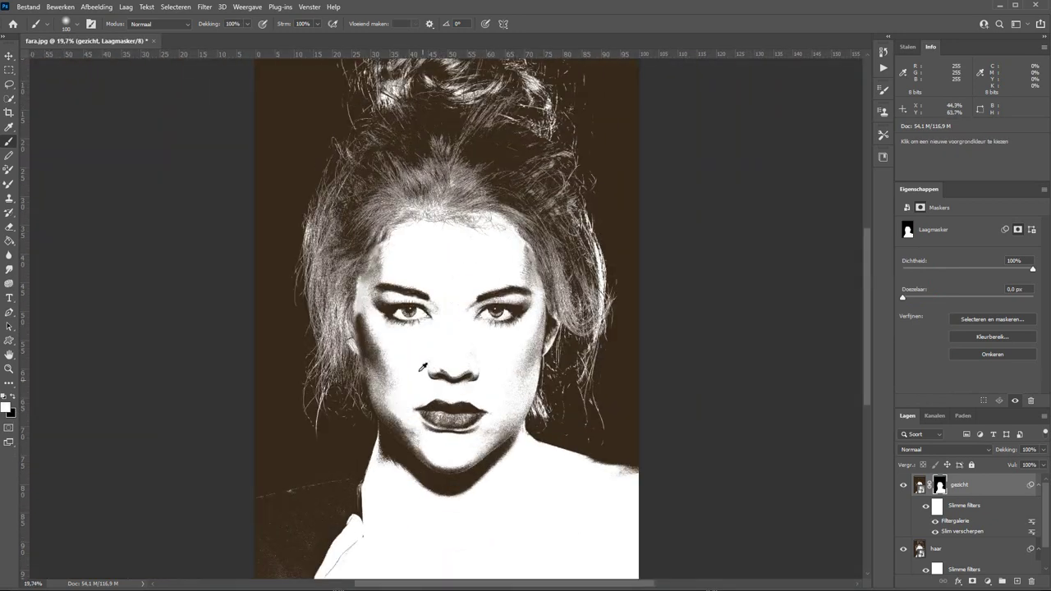
scroll(379, 324, "up", 2)
scroll(379, 324, "up", 3)
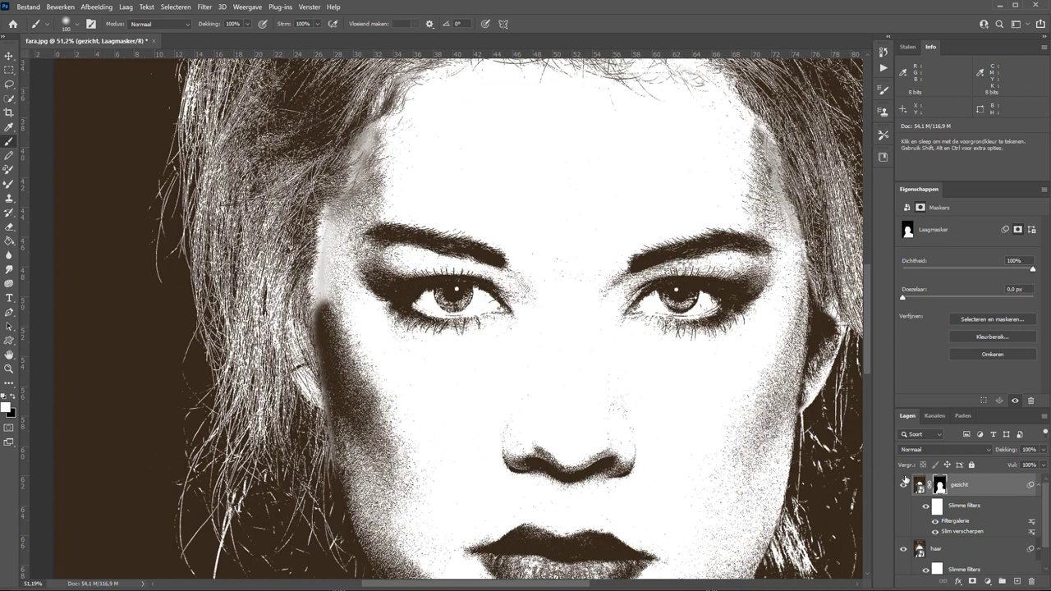
key("bracketright")
key("bracketright")
key("bracketright")
mouse_move(414, 135)
left_mouse_down()
mouse_move(359, 162)
mouse_move(326, 410)
mouse_move(339, 457)
mouse_move(351, 433)
mouse_move(339, 403)
left_mouse_up()
- Brighten the forehead, then paint out the dotted temple beside the eyebrow with a 175 black brush
key("x")
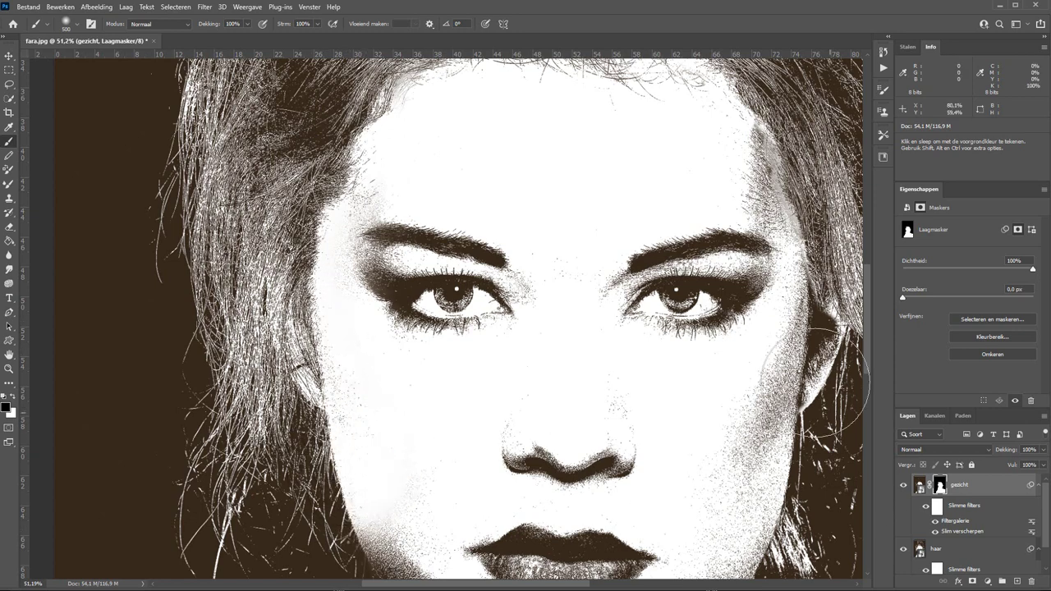
scroll(681, 312, "down", 5)
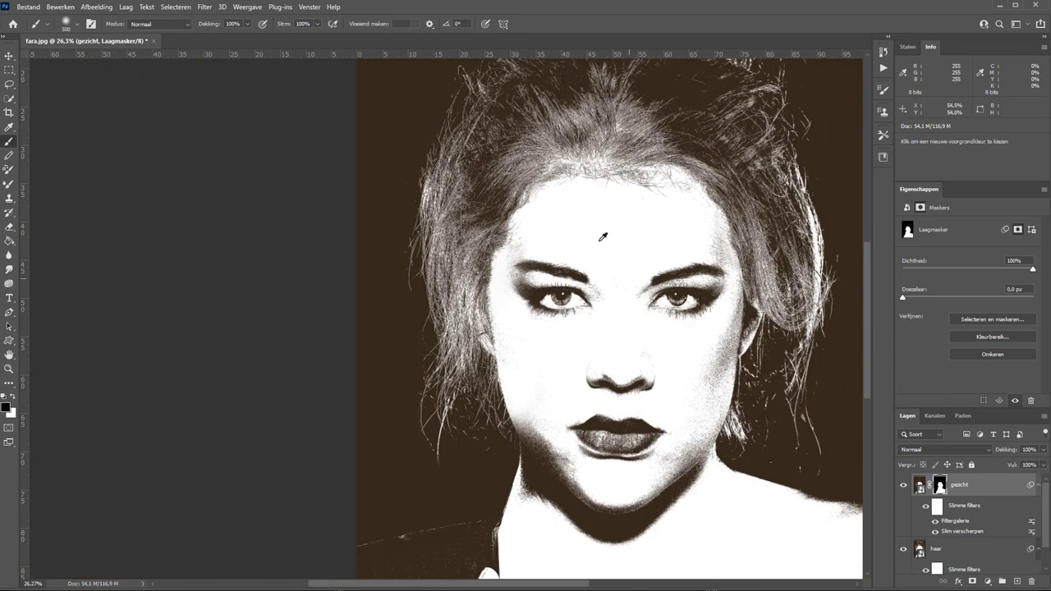
key("x")
right_click(544, 246)
key("Escape")
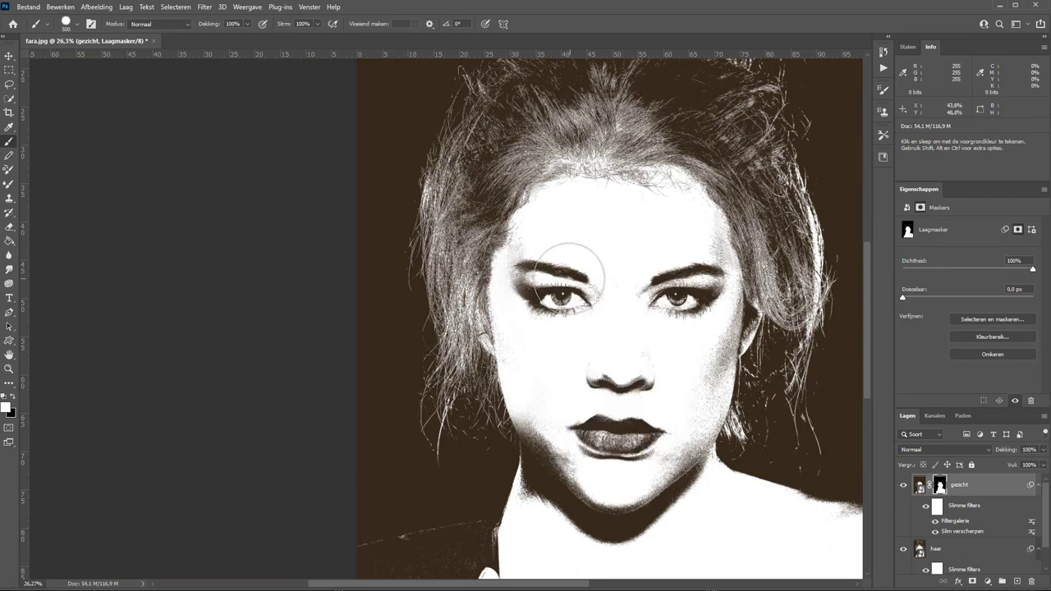
key("x")
key("bracketleft")
key("bracketleft")
key("bracketleft")
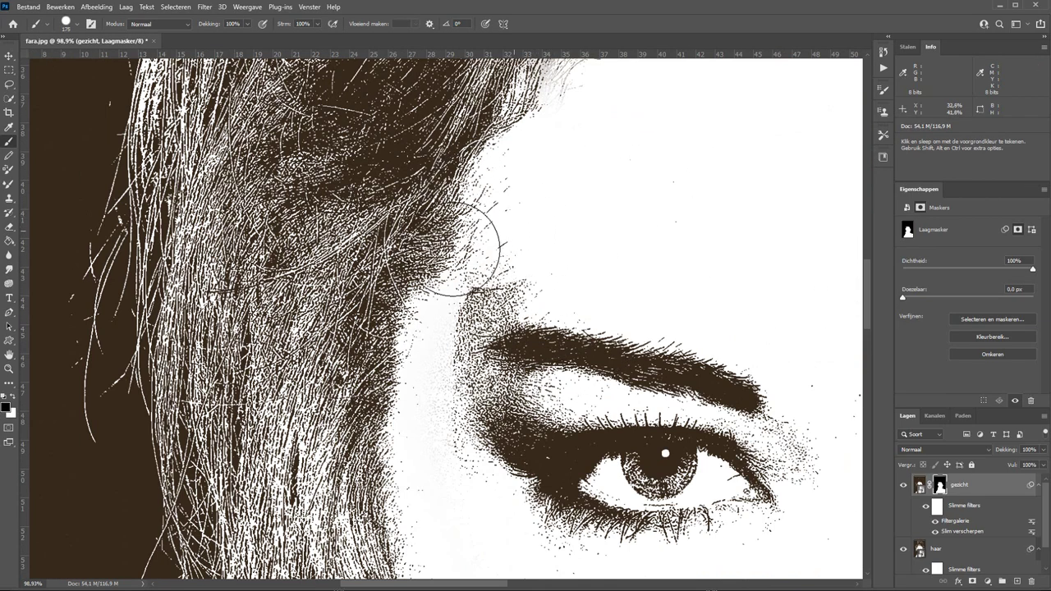
left_click_drag(469, 235, 481, 282)
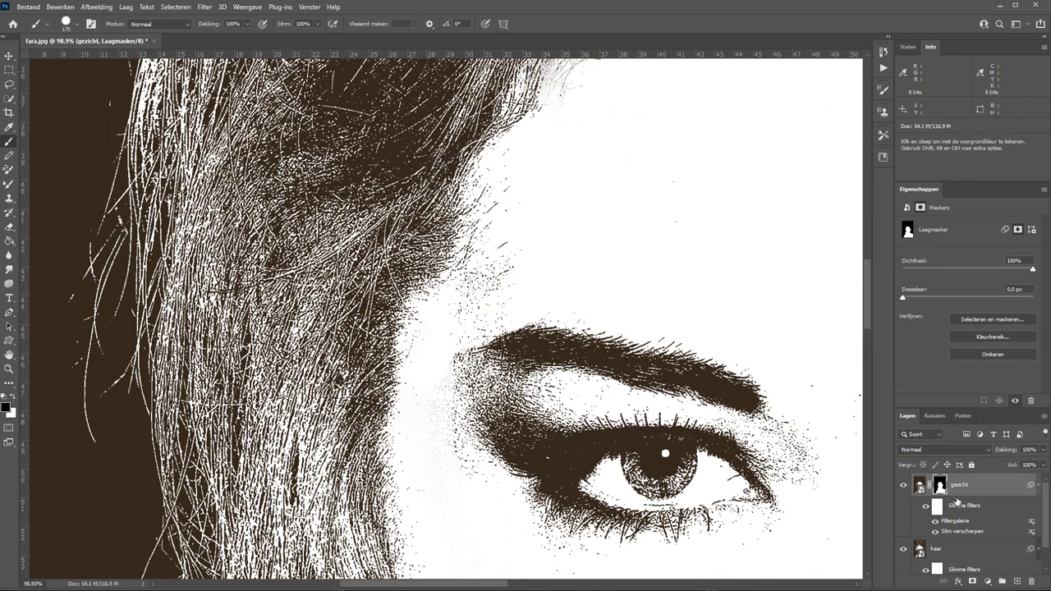
- Duplicate the gezicht layer as jukbeenderen and delete the copy's layer mask
key("ctrl+j")
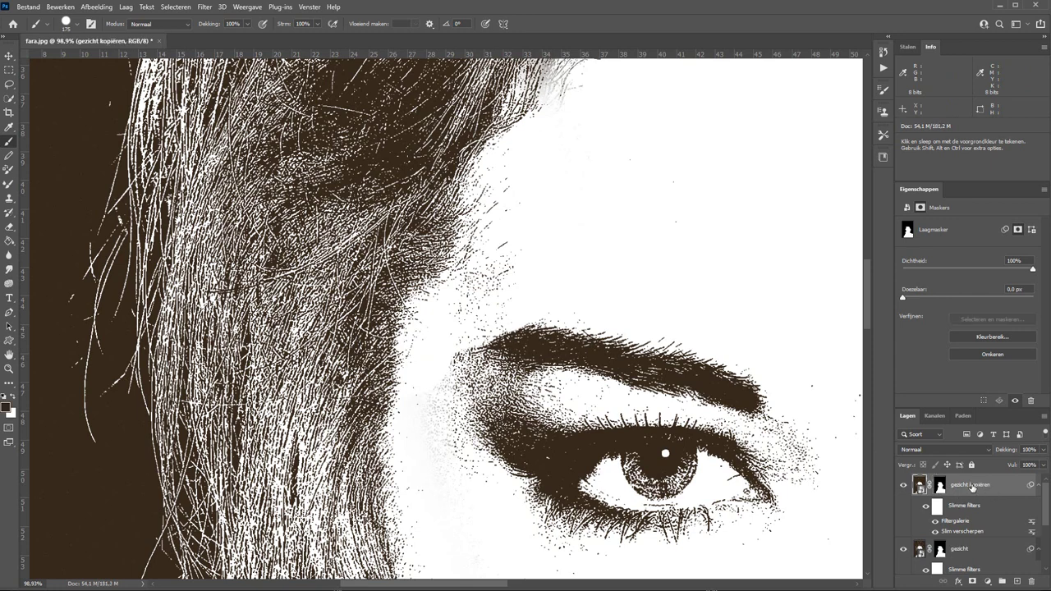
double_click(973, 484)
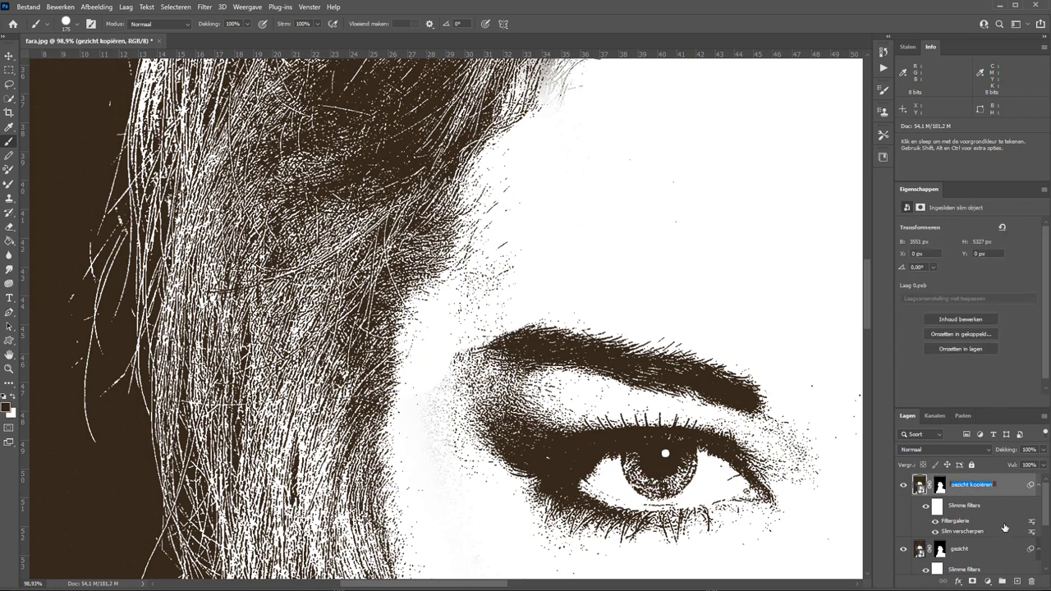
type("luk")
key("Return")
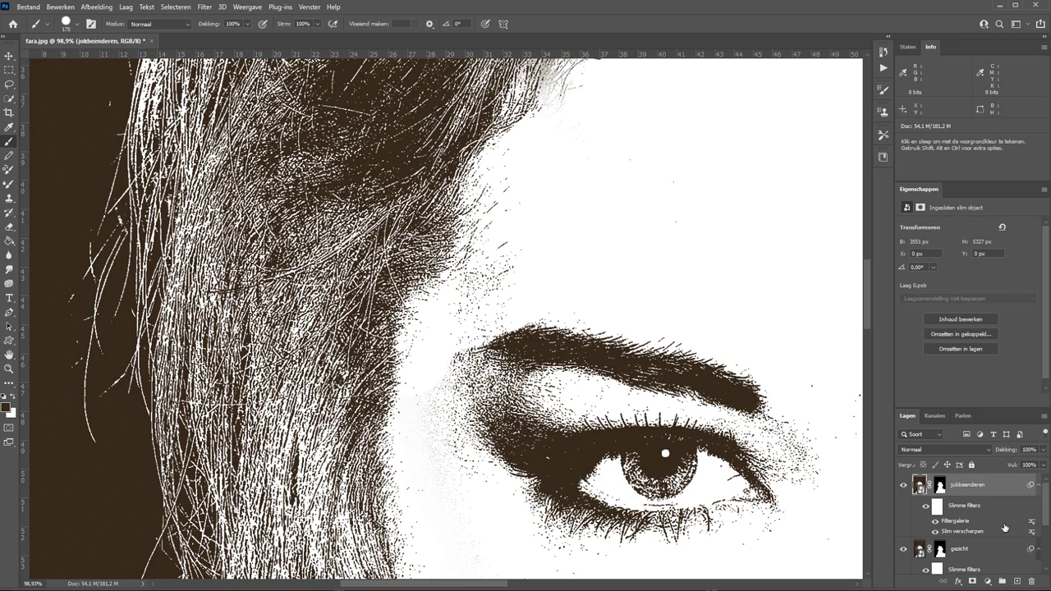
left_click(940, 488)
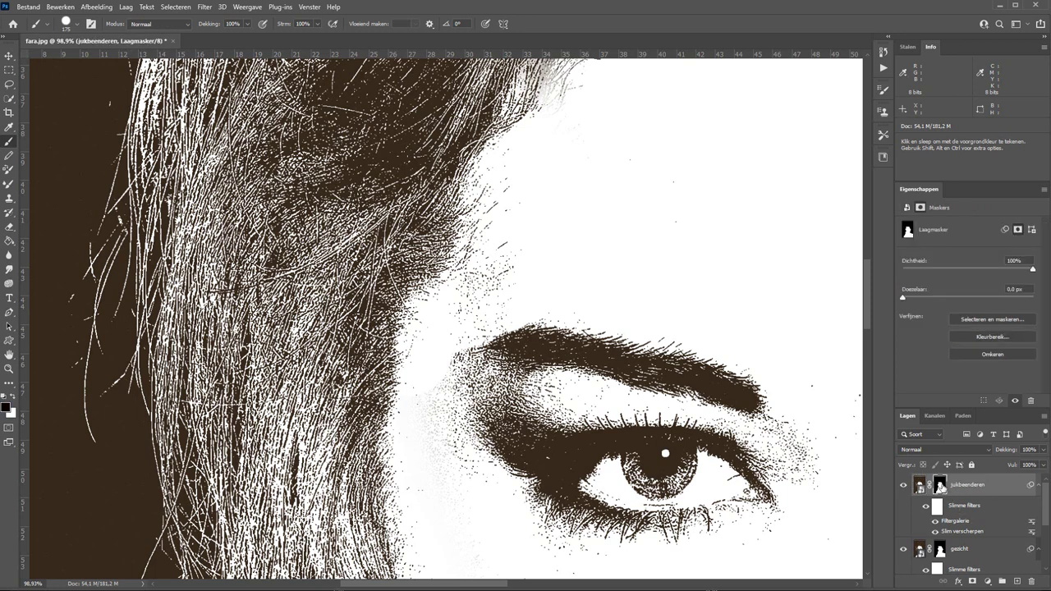
left_click_drag(940, 486, 1031, 582)
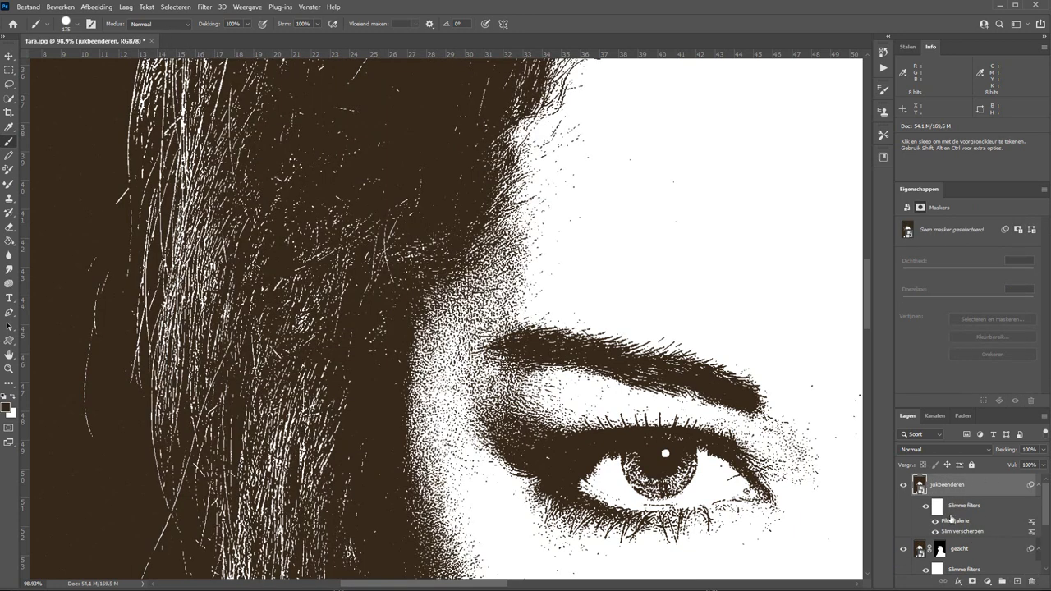
- Set the copy's Gescheurde randen filter to image balance 15 and contrast 14
double_click(952, 521)
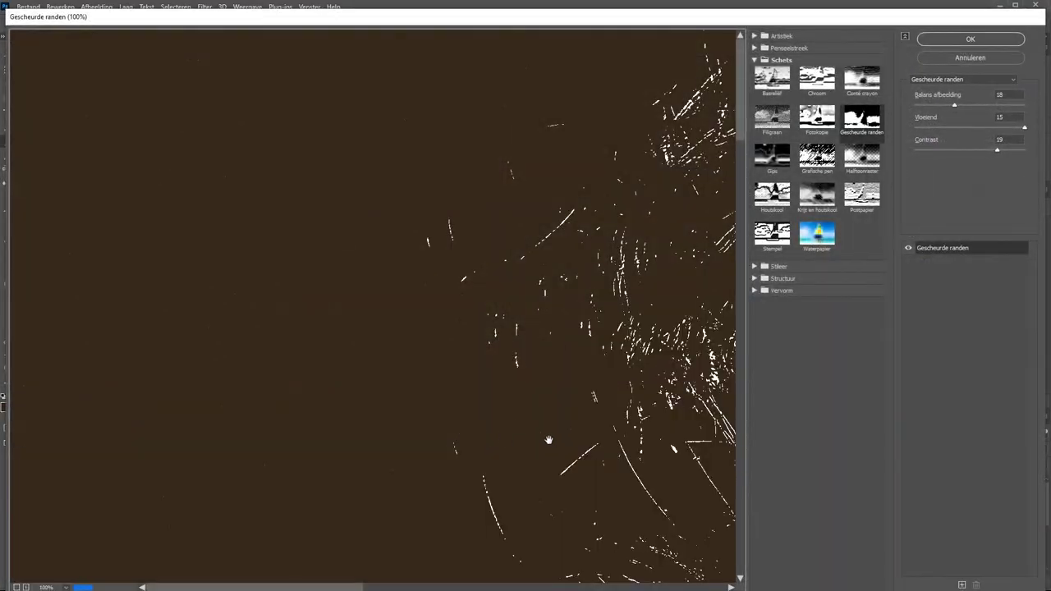
left_click_drag(548, 440, 467, 124)
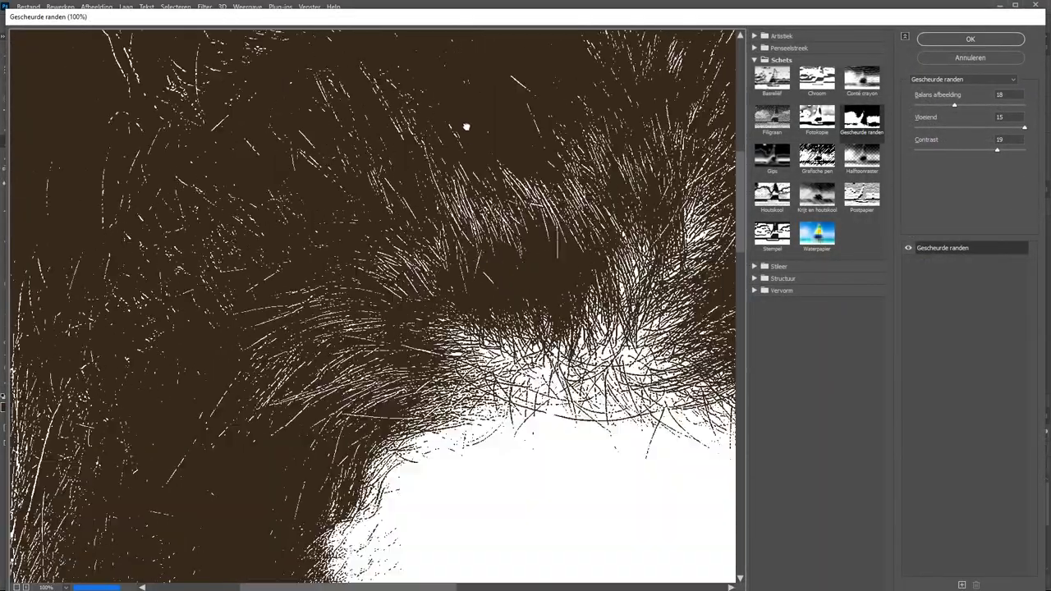
left_click_drag(391, 455, 466, 55)
left_click_drag(485, 300, 449, 243)
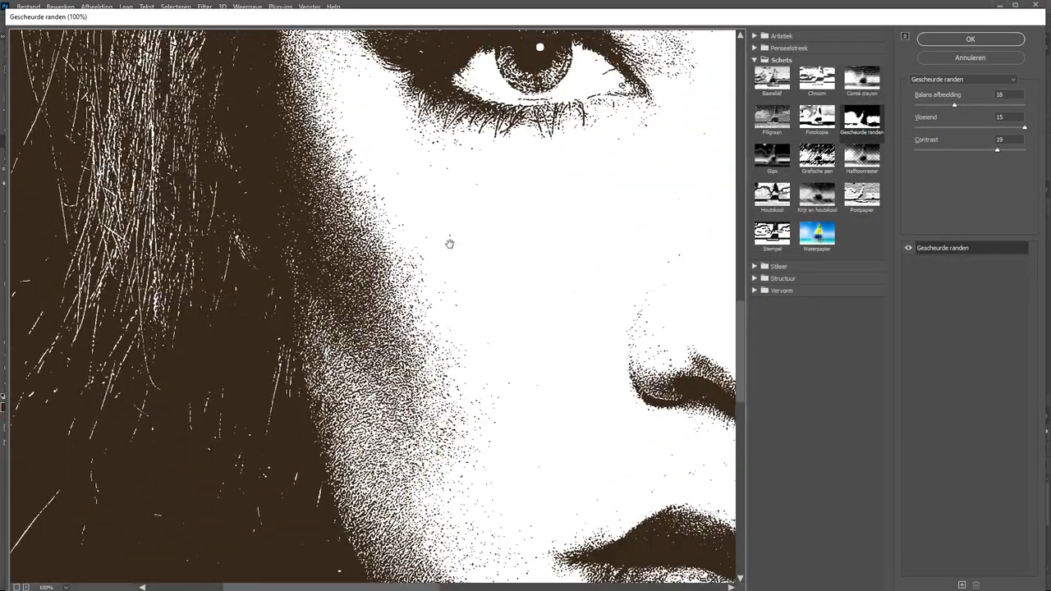
left_click(979, 150)
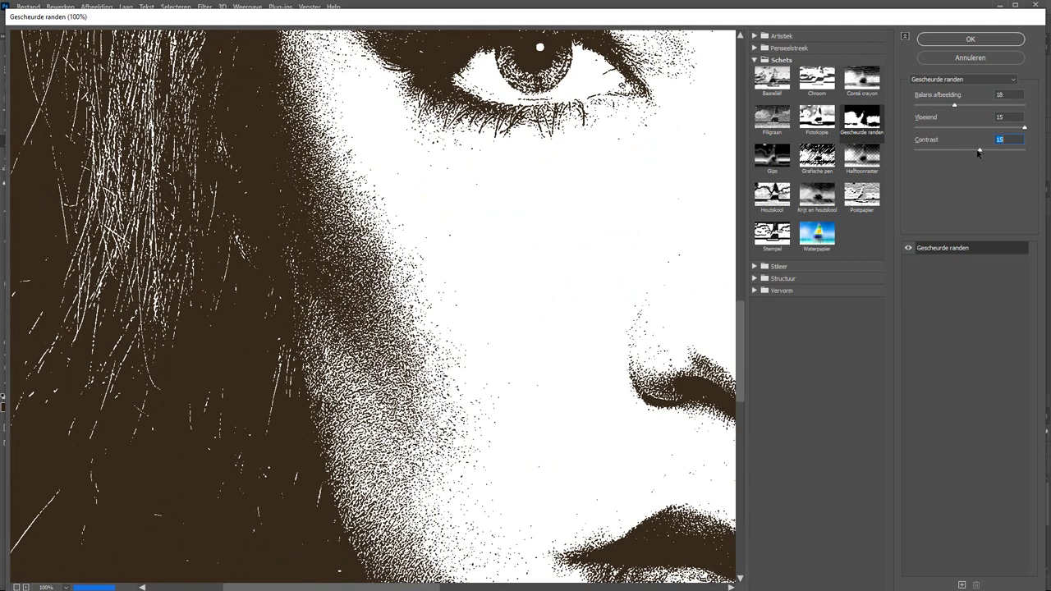
left_click(946, 106)
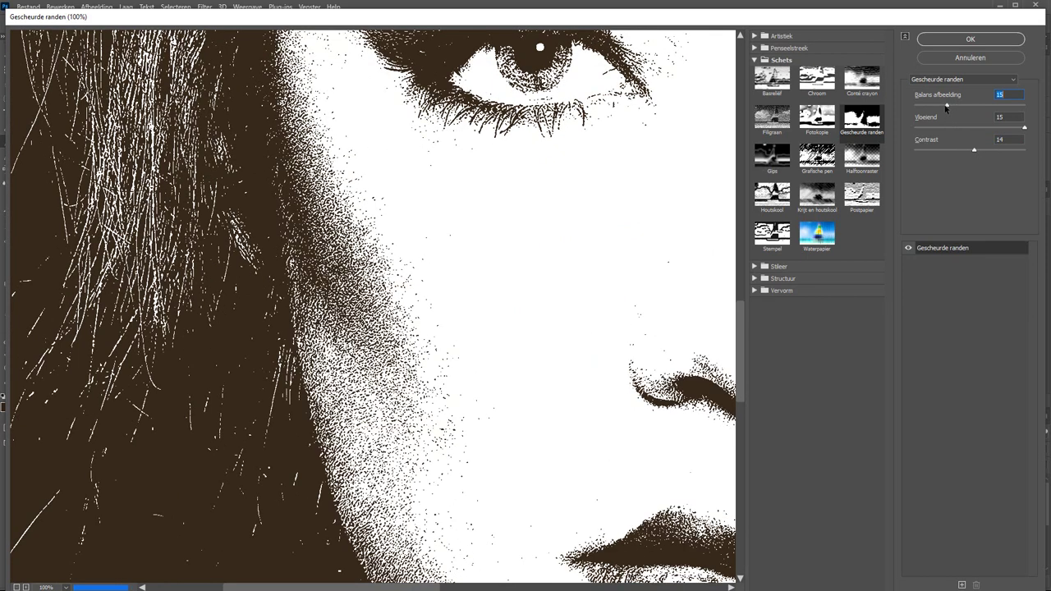
left_click(993, 41)
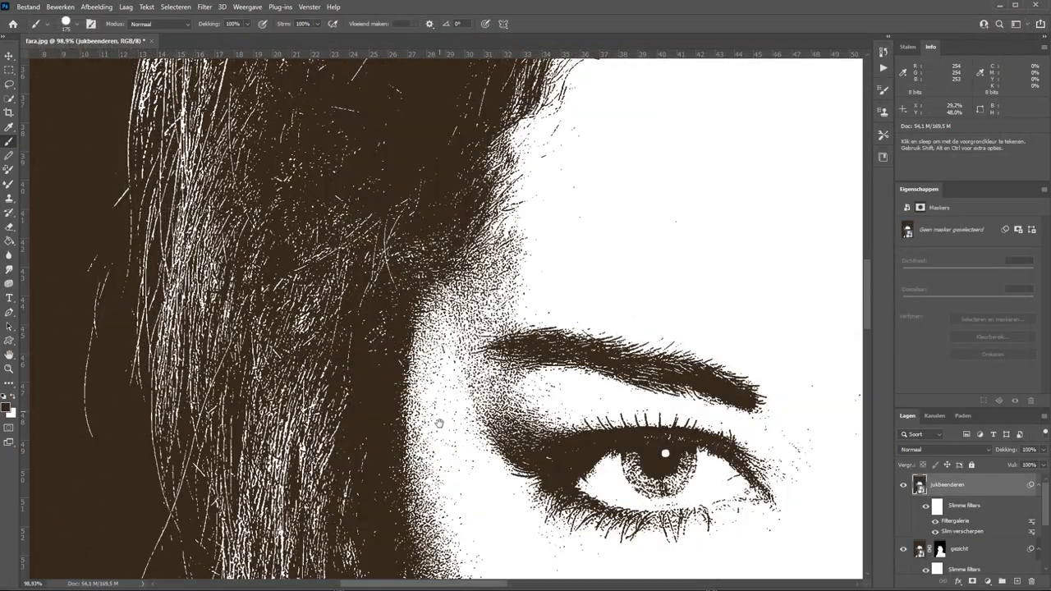
- Give jukbeenderen a black mask and paint white to reveal the cheekbone shading
scroll(385, 334, "down", 4)
scroll(390, 320, "down", 1)
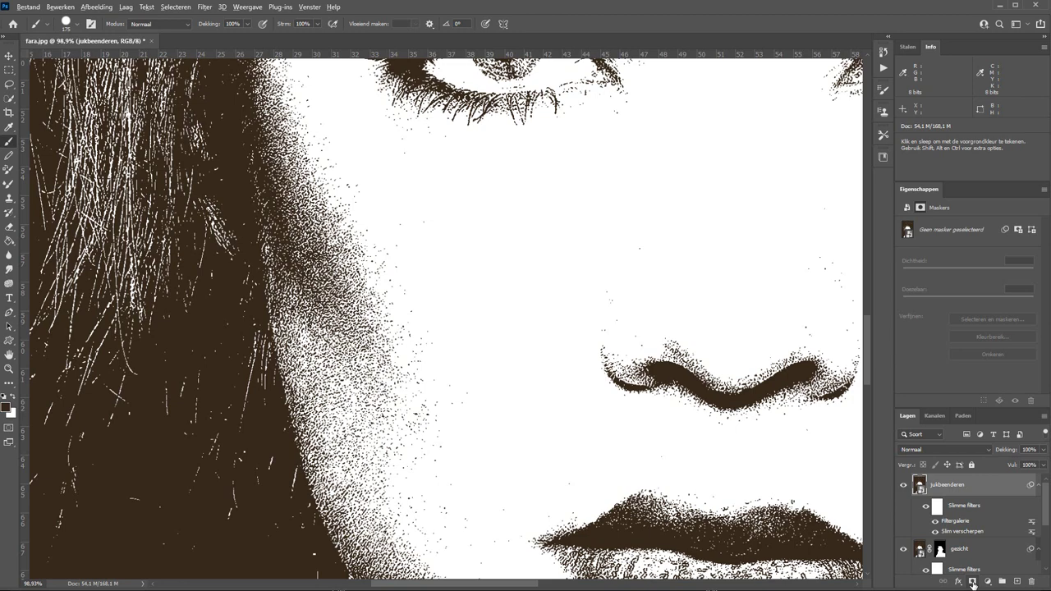
left_click(973, 581, "alt")
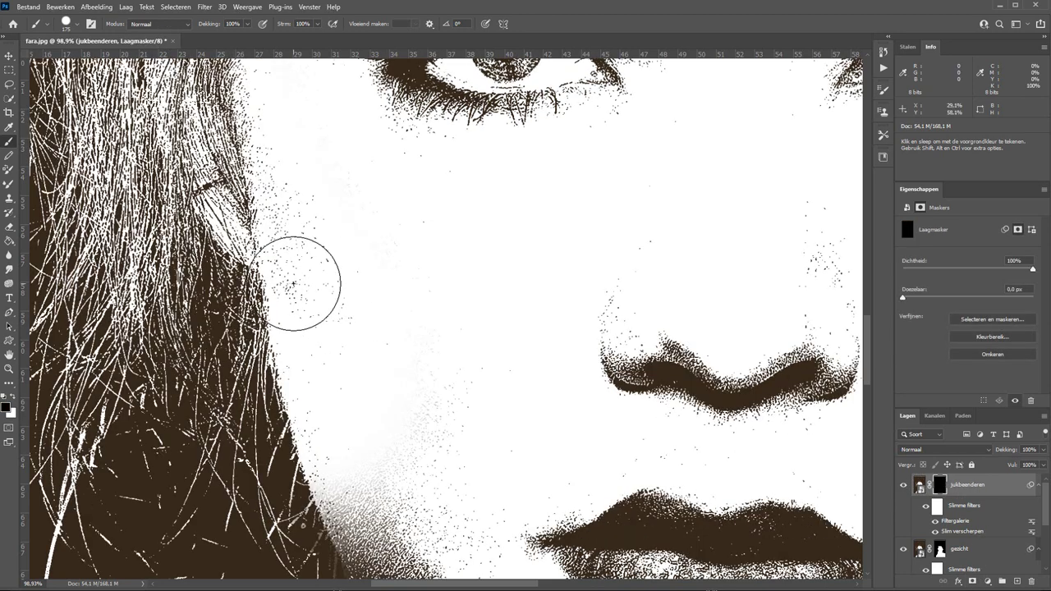
key("x")
mouse_move(295, 236)
left_mouse_down()
mouse_move(336, 329)
mouse_move(275, 103)
left_mouse_up()
mouse_move(404, 315)
left_mouse_down()
mouse_move(296, 459)
mouse_move(234, 165)
left_mouse_up()
- With a smaller brush, refine the jukbeenderen mask along the hair edge near the eye
key("bracketleft")
key("bracketleft")
key("bracketleft")
key("x")
left_click_drag(271, 123, 304, 300)
left_click_drag(266, 164, 266, 239)
key("x")
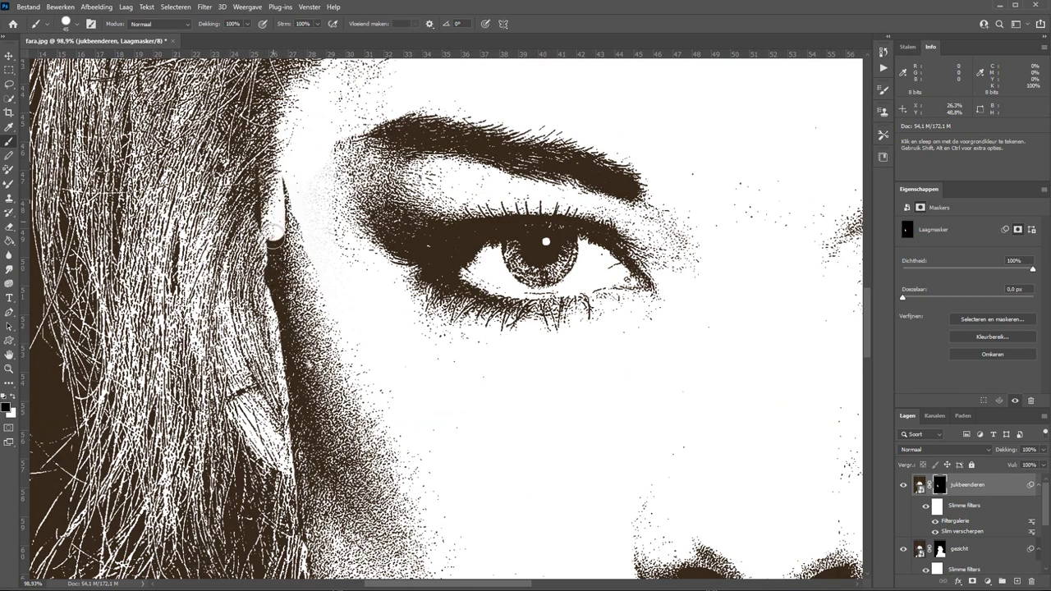
mouse_move(274, 188)
left_mouse_down()
mouse_move(283, 427)
mouse_move(265, 222)
left_mouse_up()
key("alt+bracketleft")
- Paint the ear back in through the jukbeenderen mask and refine its edge
double_click(955, 557)
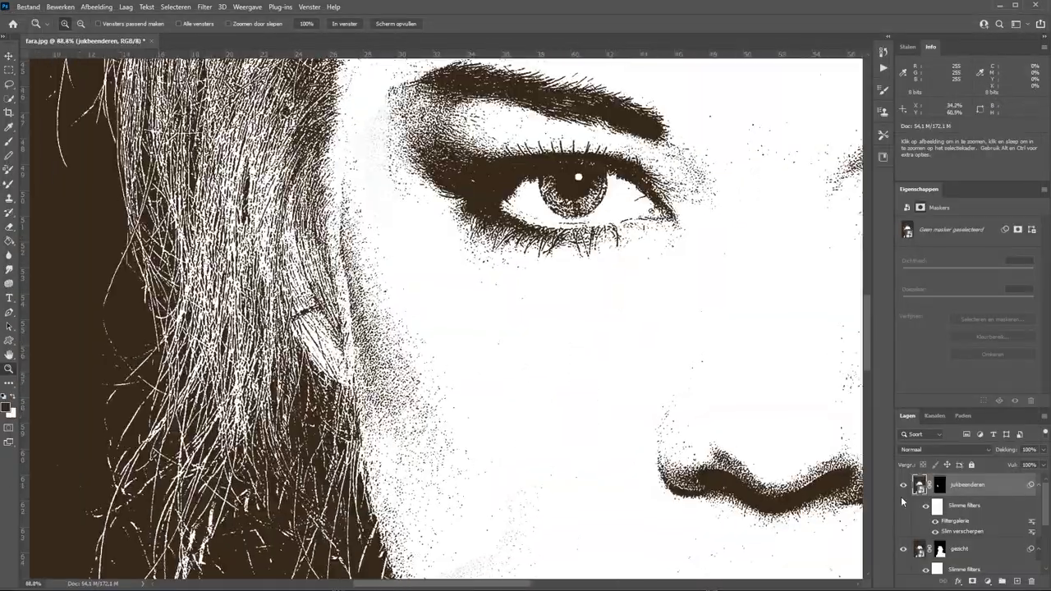
left_click(938, 484)
key("b")
left_click_drag(333, 176, 336, 308)
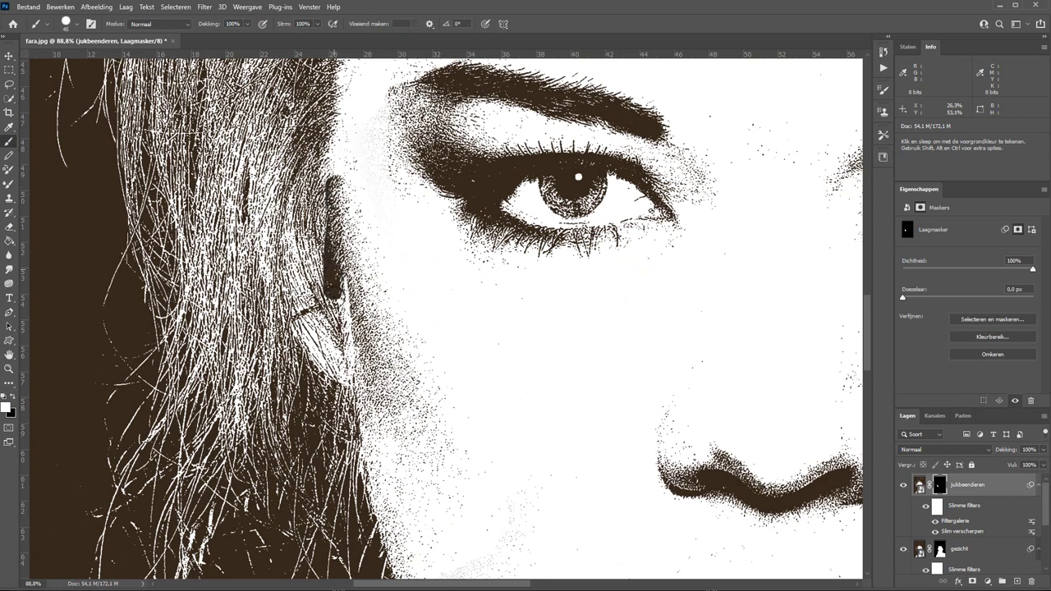
mouse_move(337, 270)
left_mouse_down()
mouse_move(349, 382)
mouse_move(333, 328)
left_mouse_up()
key("x")
mouse_move(338, 385)
left_mouse_down()
mouse_move(320, 275)
mouse_move(333, 156)
mouse_move(349, 344)
left_mouse_up()
key("ctrl+0")
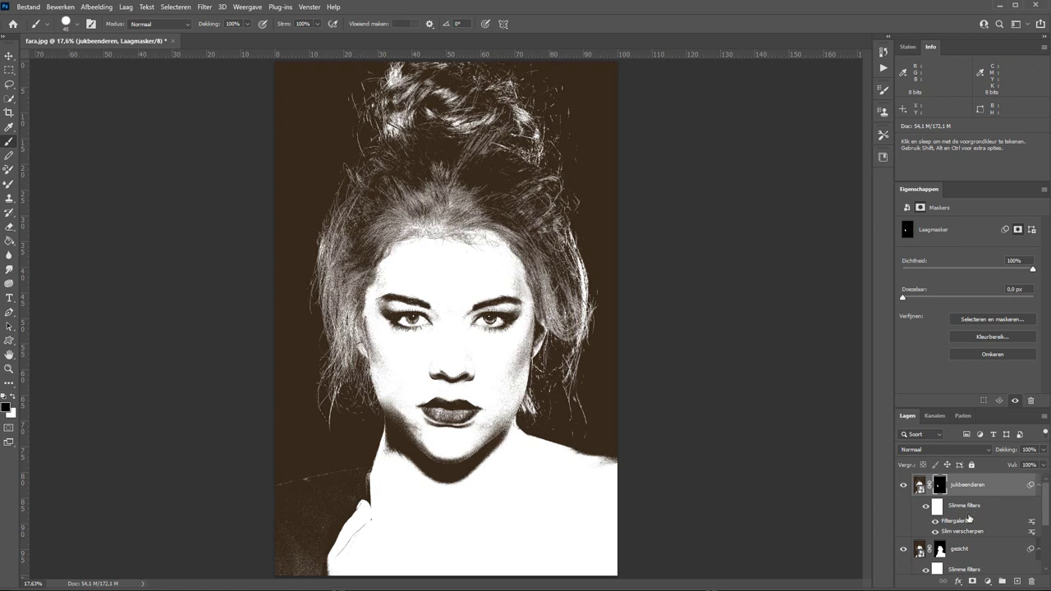
- Duplicate jukbeenderen as a layer named haand and delete its copied mask
key("ctrl+j")
double_click(960, 493)
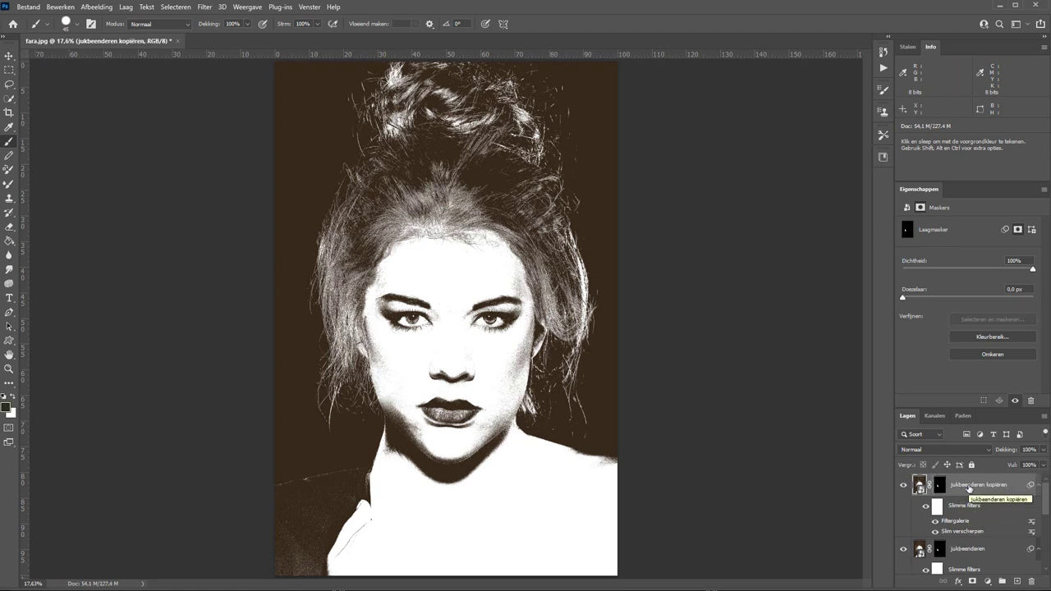
type("haand")
key("Return")
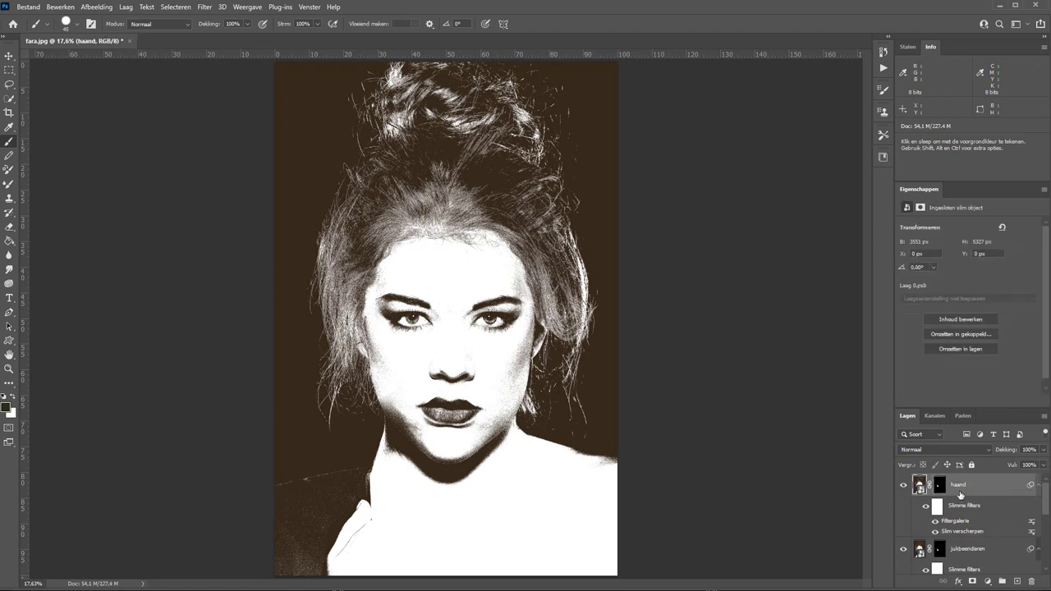
left_click(939, 485)
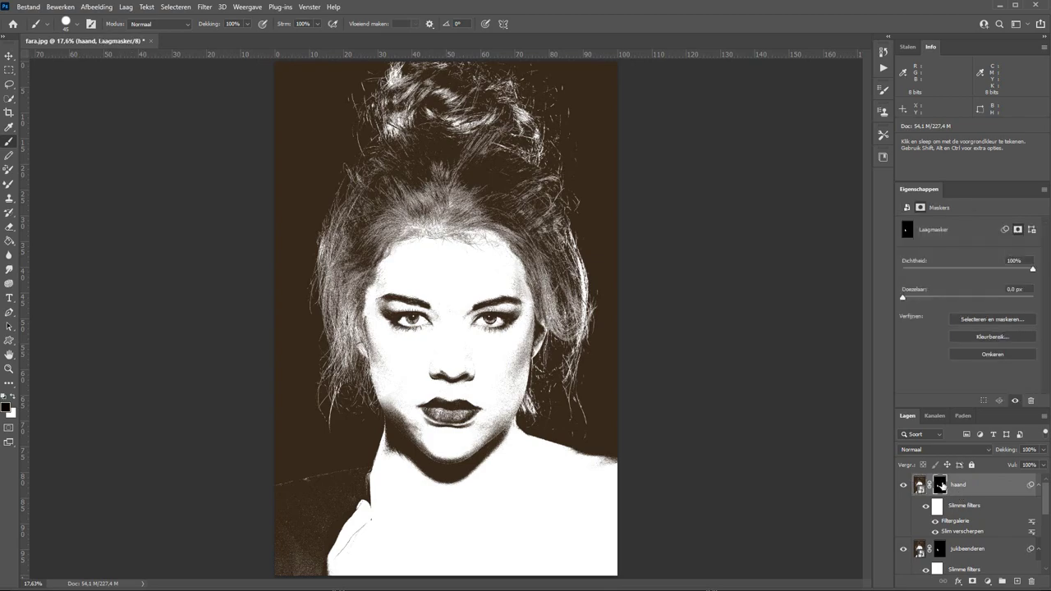
left_click_drag(941, 485, 1031, 581)
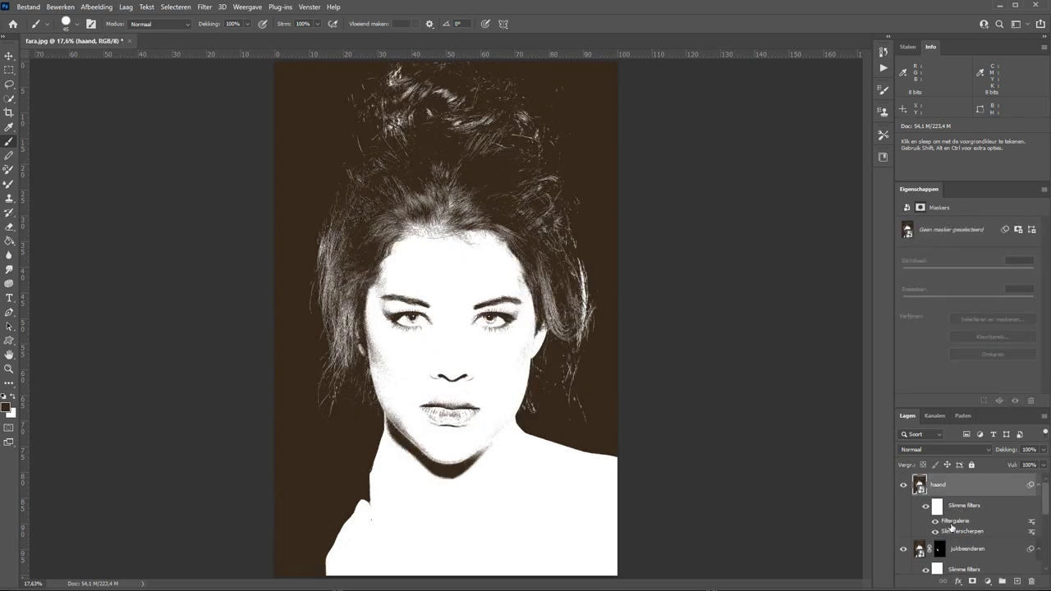
- Retune haand's torn-edges filter and paint only the textured hand into view on its mask
double_click(950, 522)
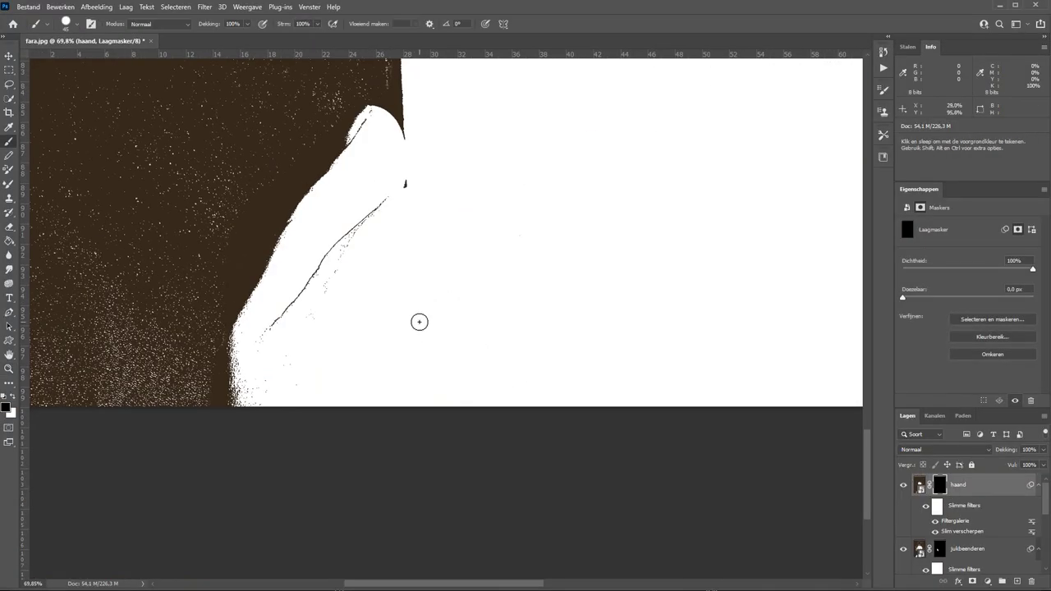
mouse_move(419, 321)
left_mouse_down()
mouse_move(301, 364)
mouse_move(386, 139)
mouse_move(577, 358)
left_mouse_up()
key("x")
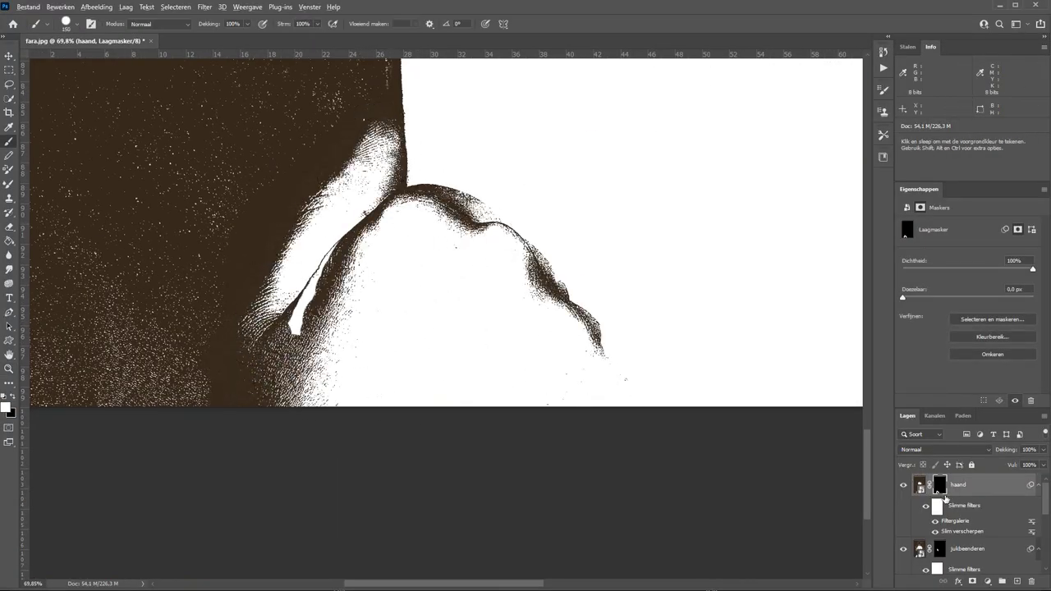
left_click(939, 486, "alt")
scroll(454, 380, "down", 5)
scroll(454, 380, "up", 2)
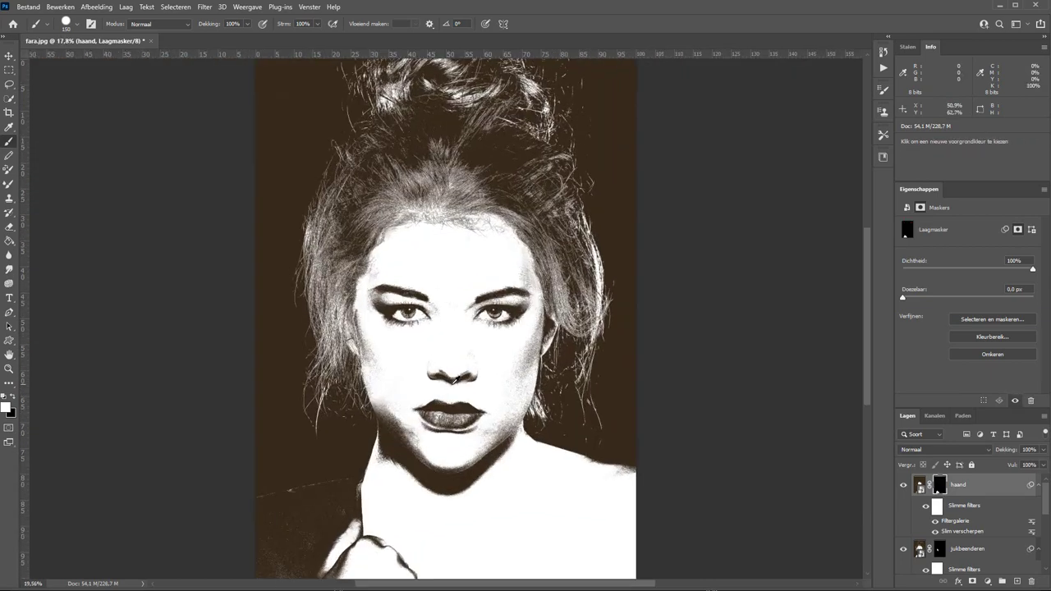
scroll(455, 377, "up", 3)
scroll(457, 364, "up", 2)
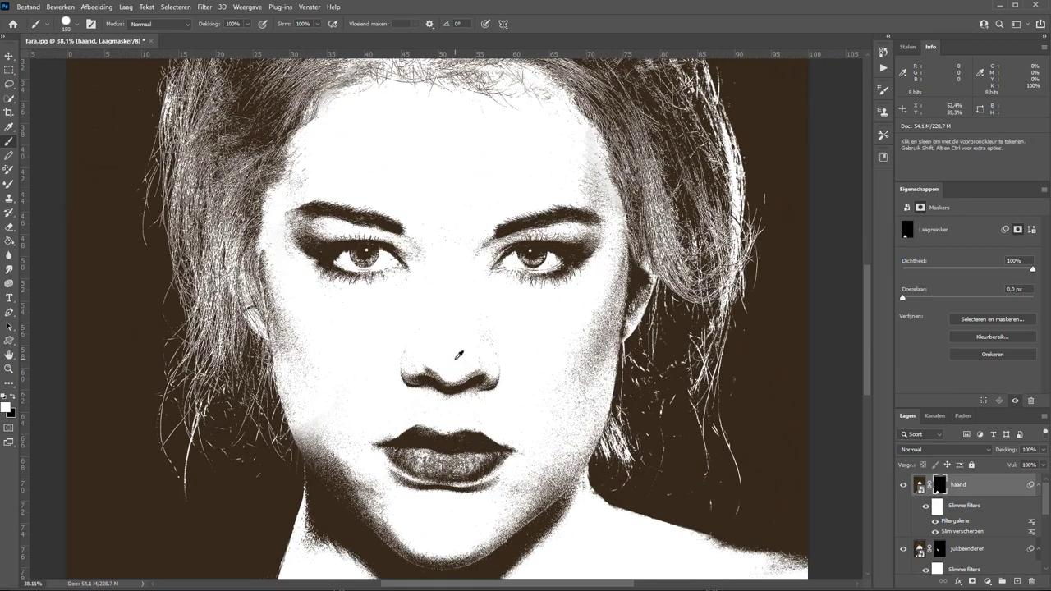
key("i")
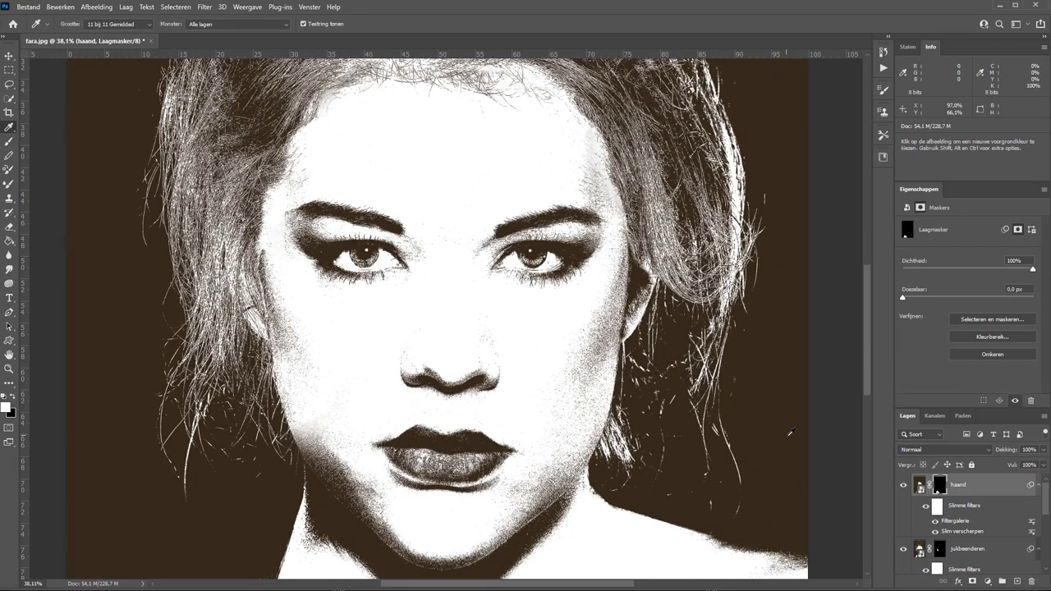
left_click(919, 484)
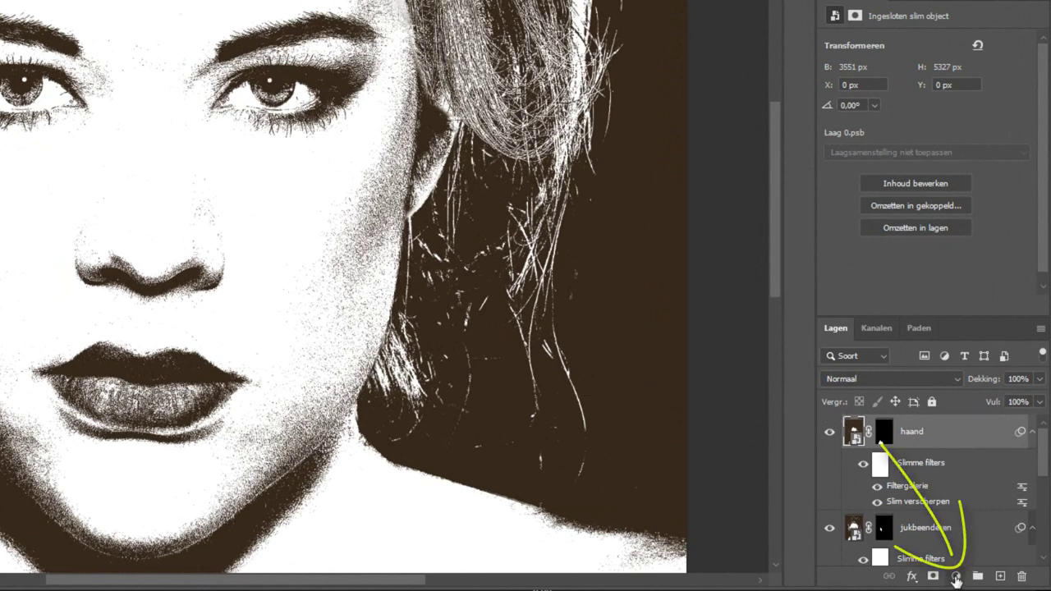
- Add a Kleurtoon/verzadiging adjustment layer with saturation −100
left_click(956, 577)
left_click(960, 417)
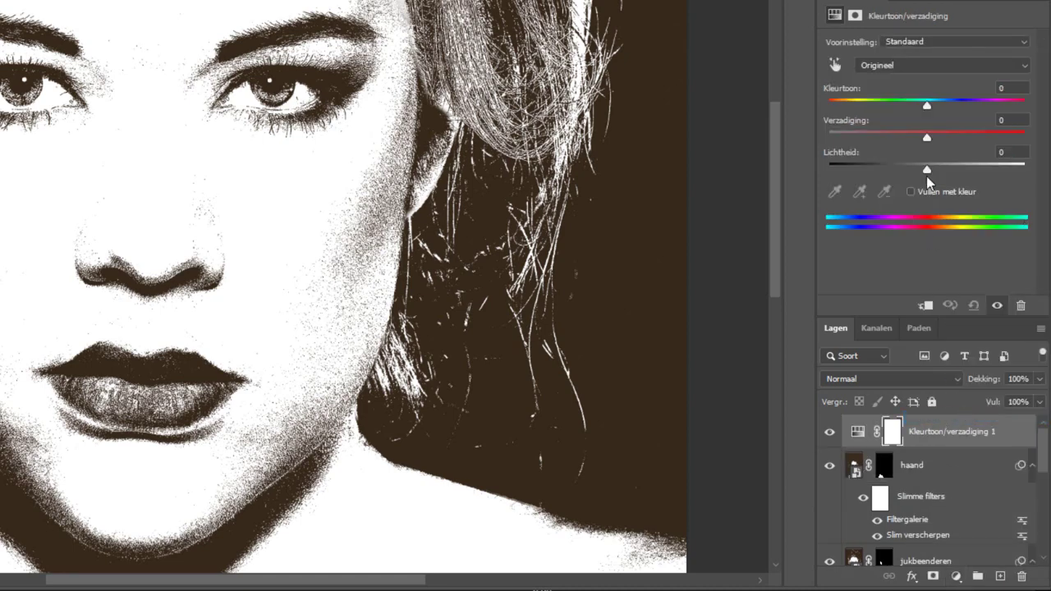
left_click_drag(926, 137, 828, 138)
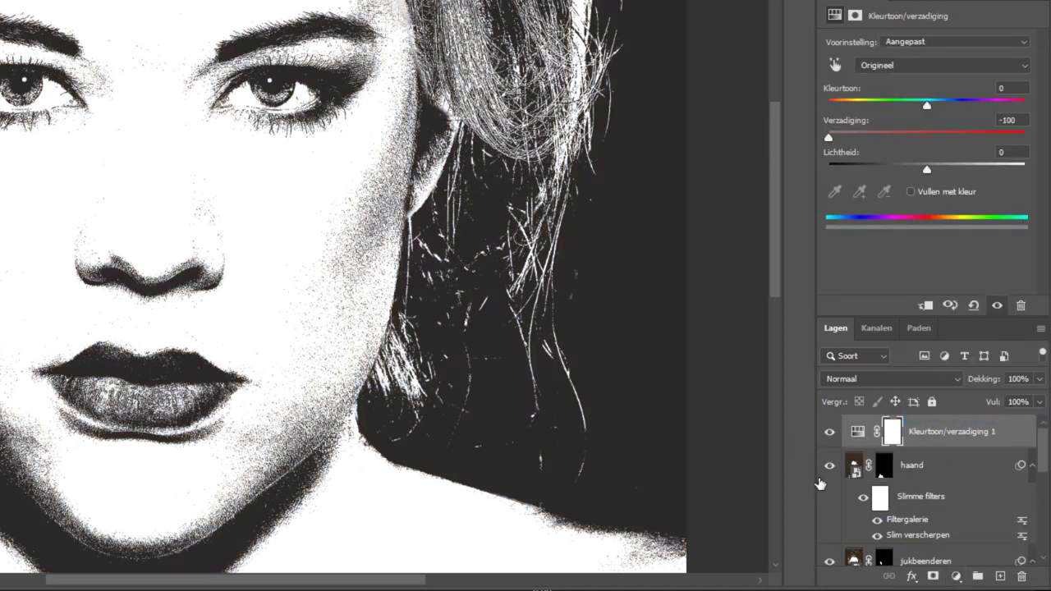
- Add a Niveaus adjustment layer with the black input level at 38
left_click(956, 577)
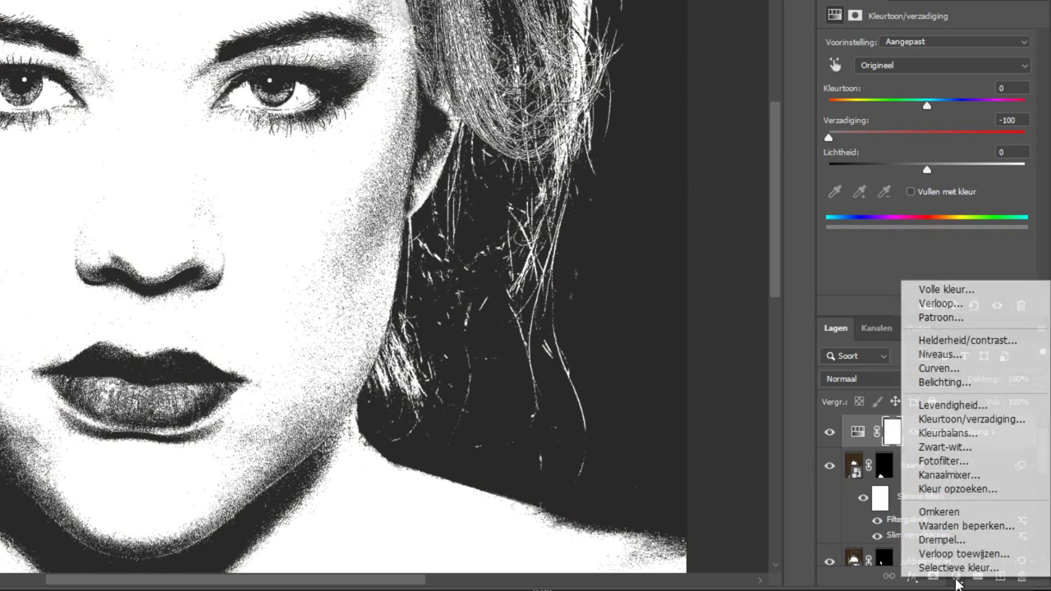
left_click(957, 357)
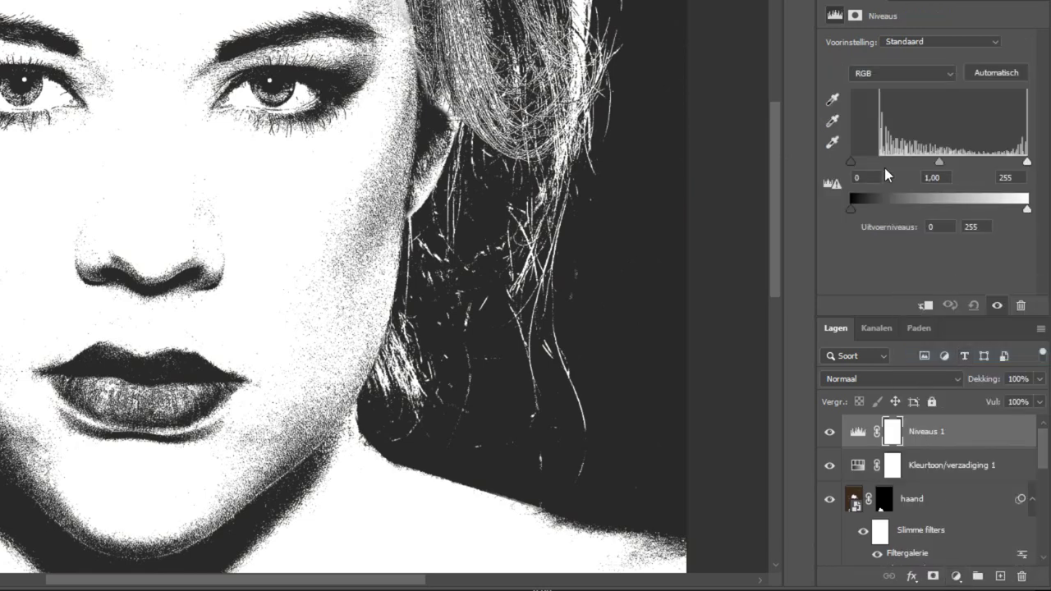
left_click_drag(850, 161, 873, 162)
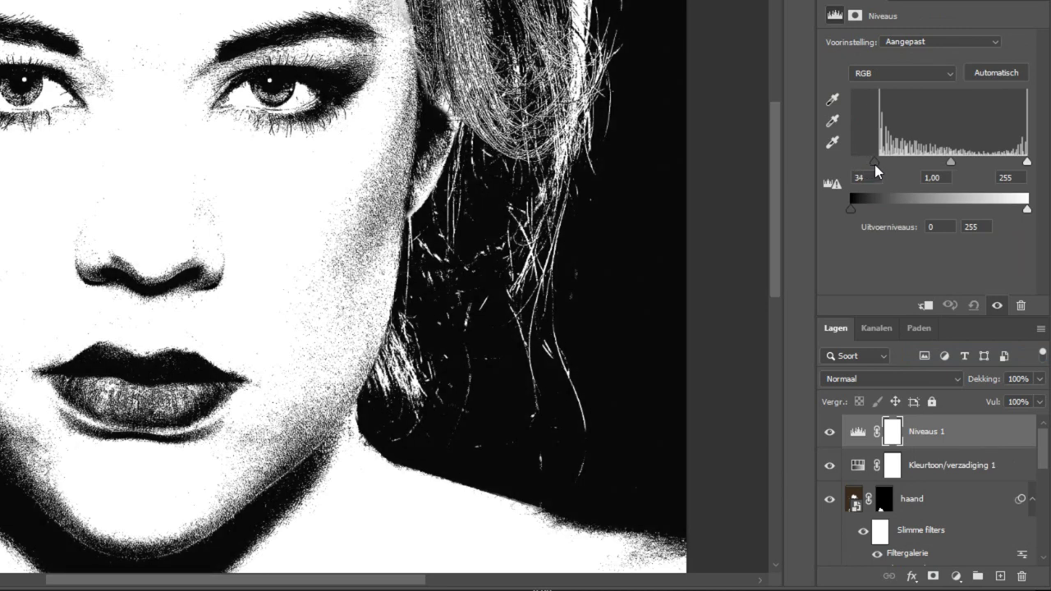
left_click_drag(874, 164, 877, 163)
key("ctrl+minus")
key("ctrl+minus")
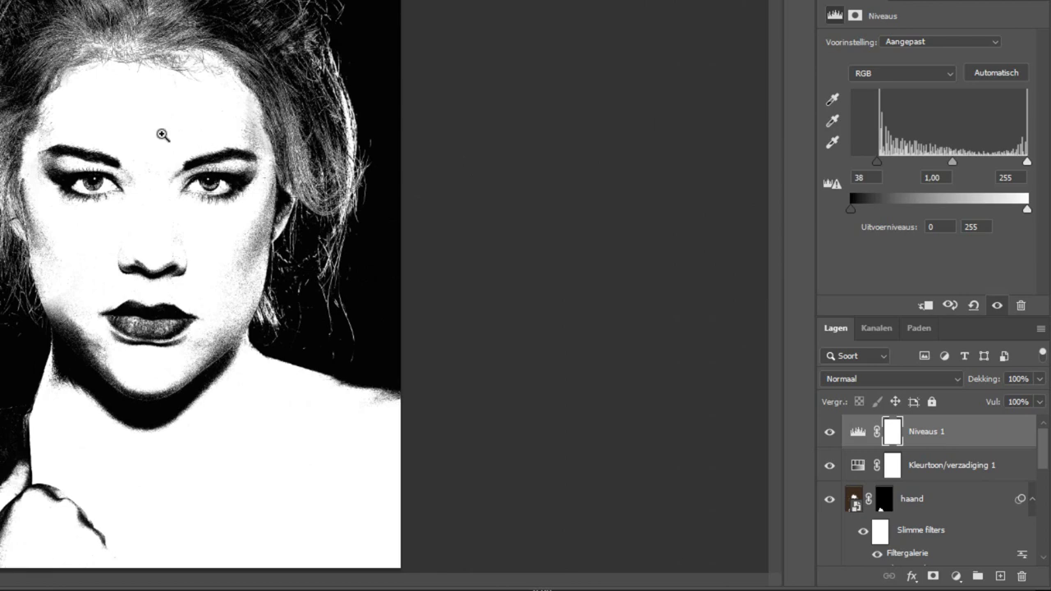
left_click(155, 182)
left_click(127, 197)
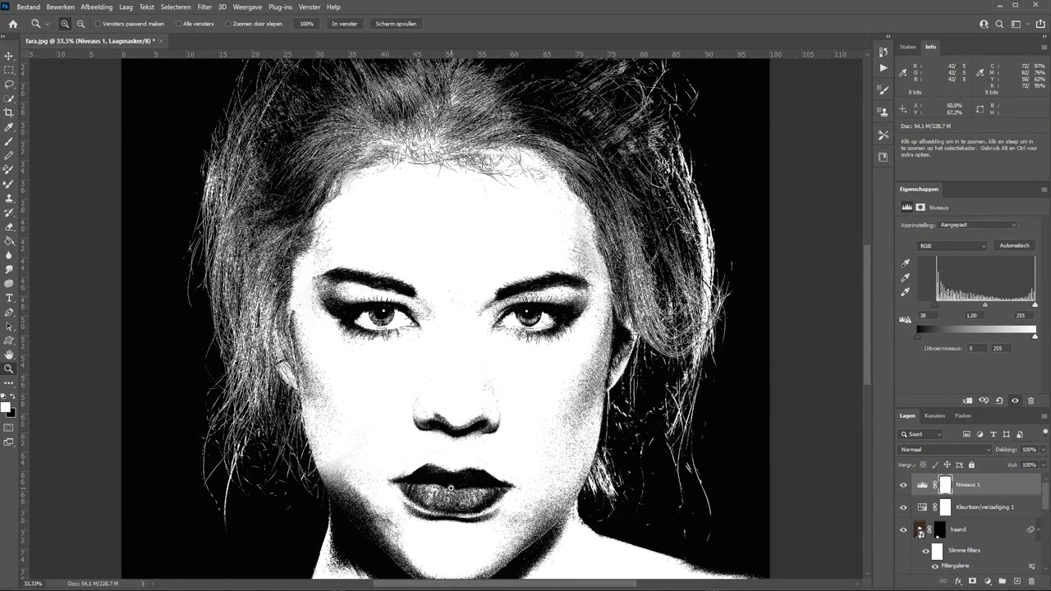
mouse_move(485, 290)
left_mouse_down()
mouse_move(481, 238)
mouse_move(456, 448)
left_mouse_up()
left_click(457, 441, "alt")
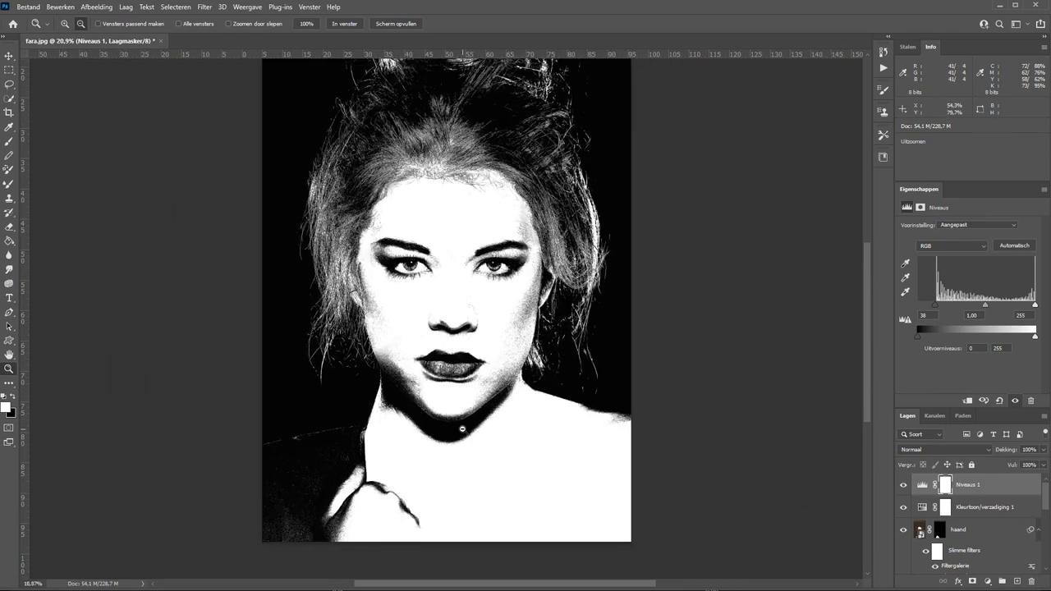
left_click(460, 317)
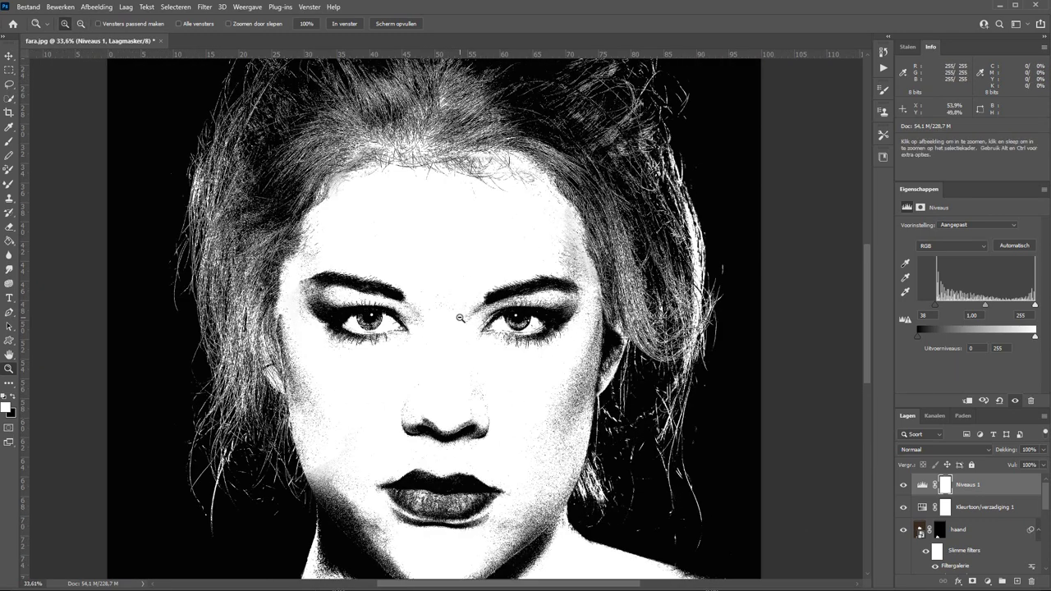